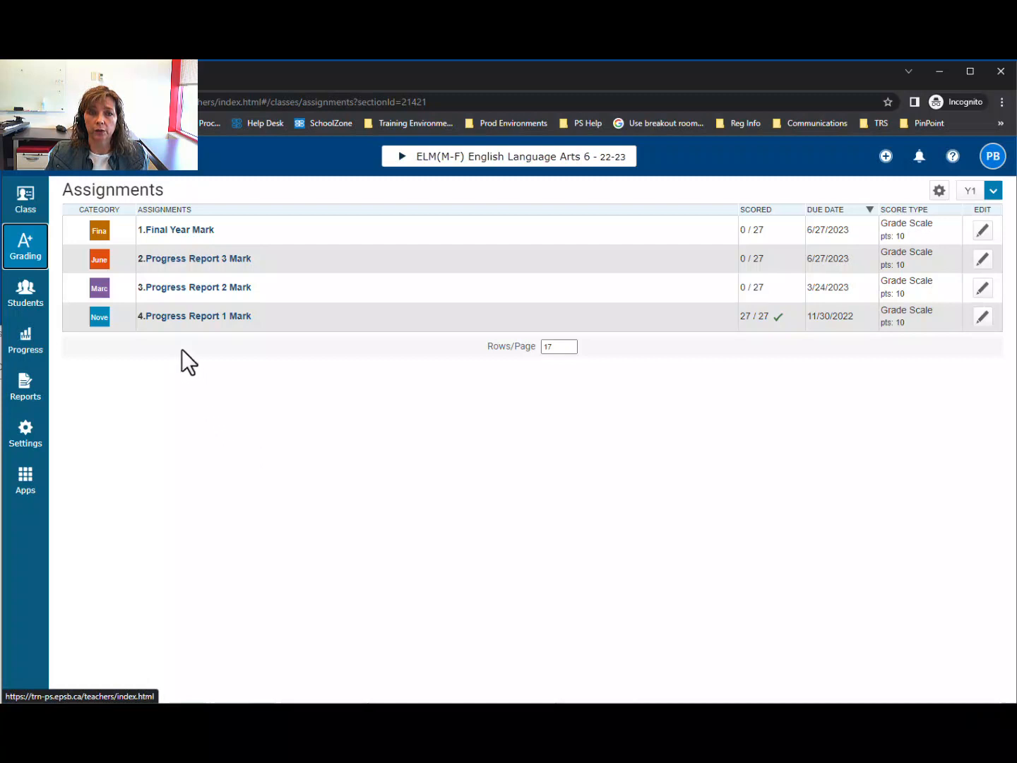
- Review the grading categories and the assignment list of English Language Arts 6, keeping the Y1 reporting term selected
click(24, 252)
click(108, 312)
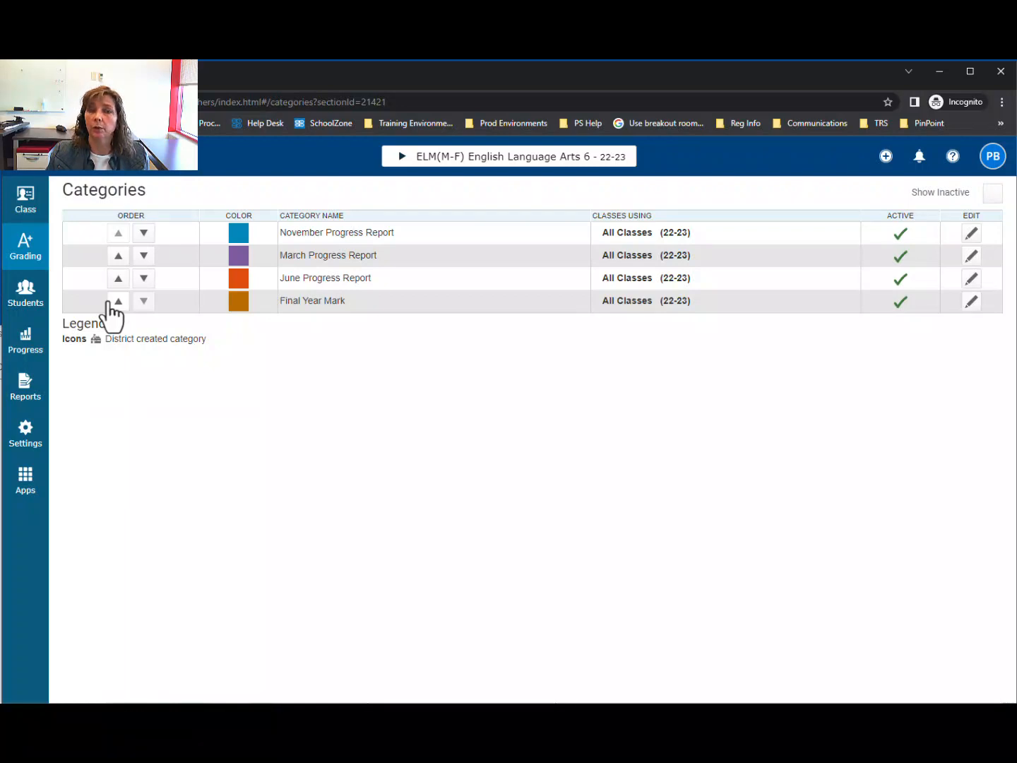
click(35, 257)
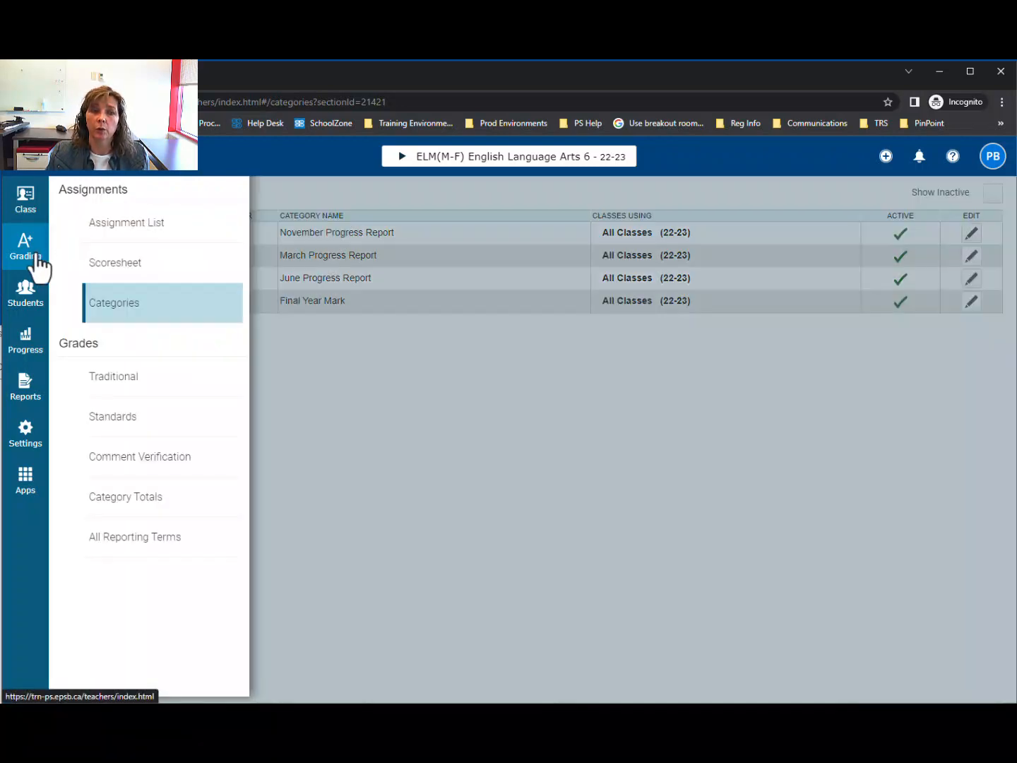
click(105, 231)
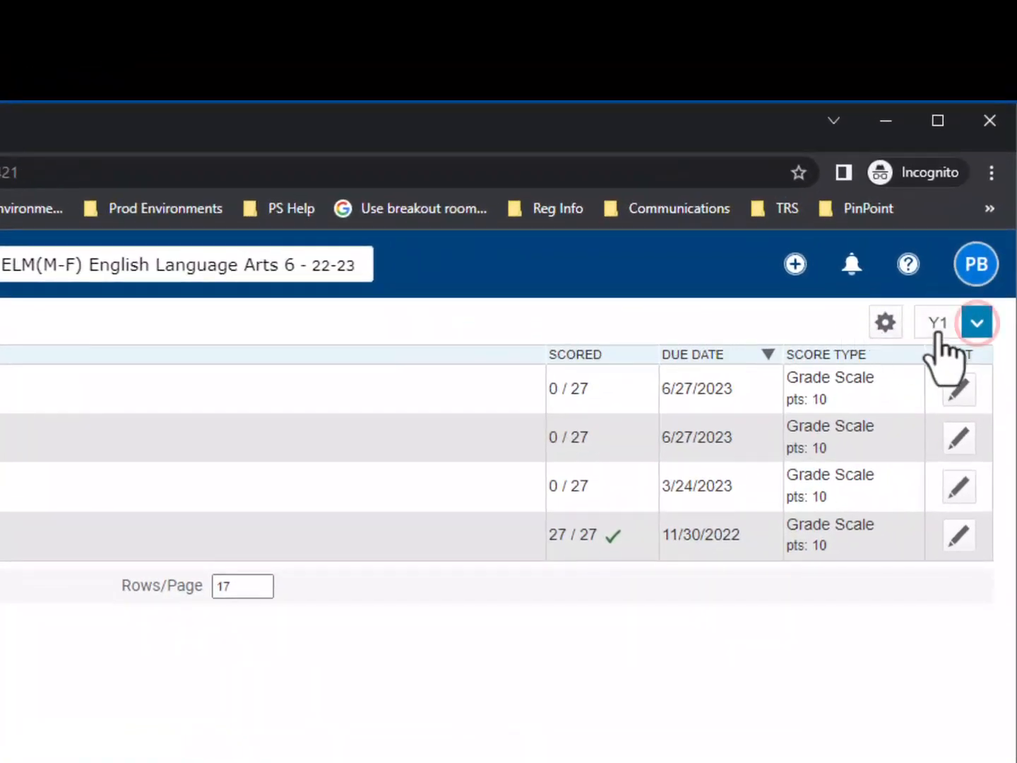
click(993, 190)
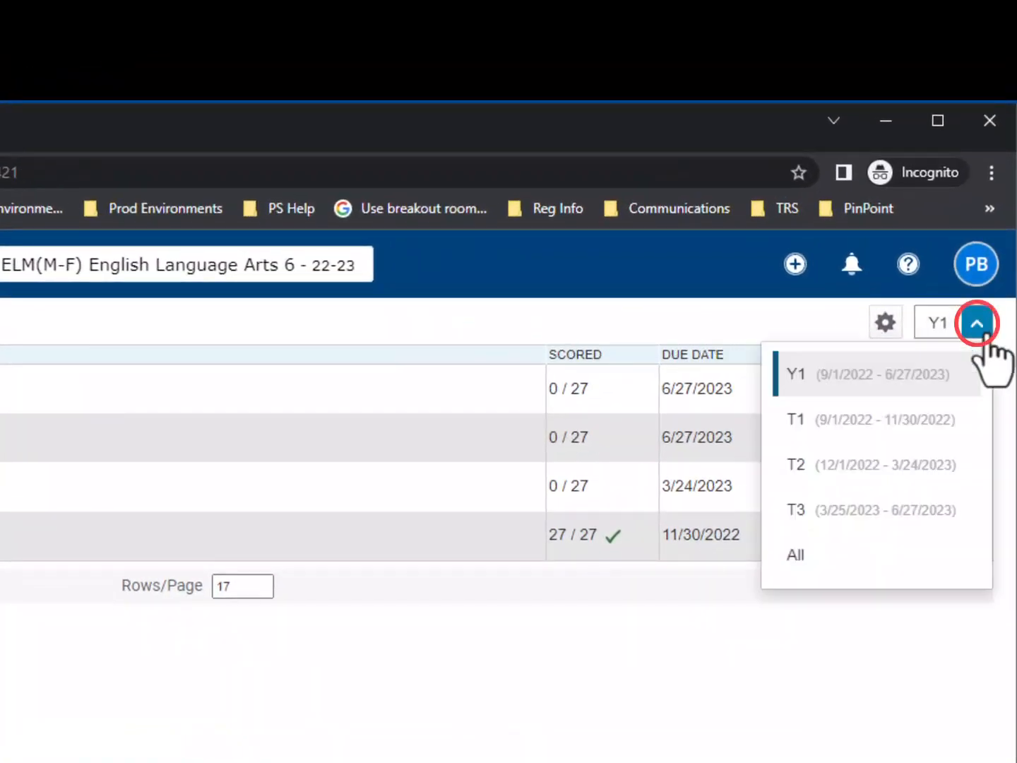
click(917, 372)
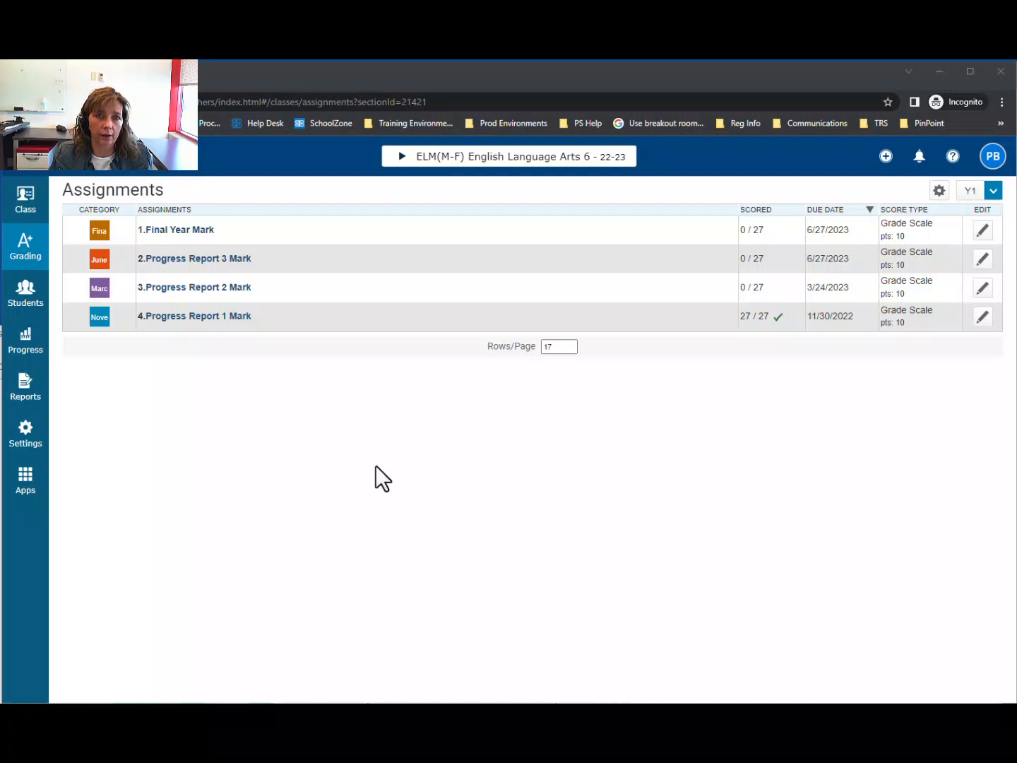
- In Traditional Grade Calculations, set English Language Arts 6 term T1 to Category Weighting with November Progress Report and save
click(23, 443)
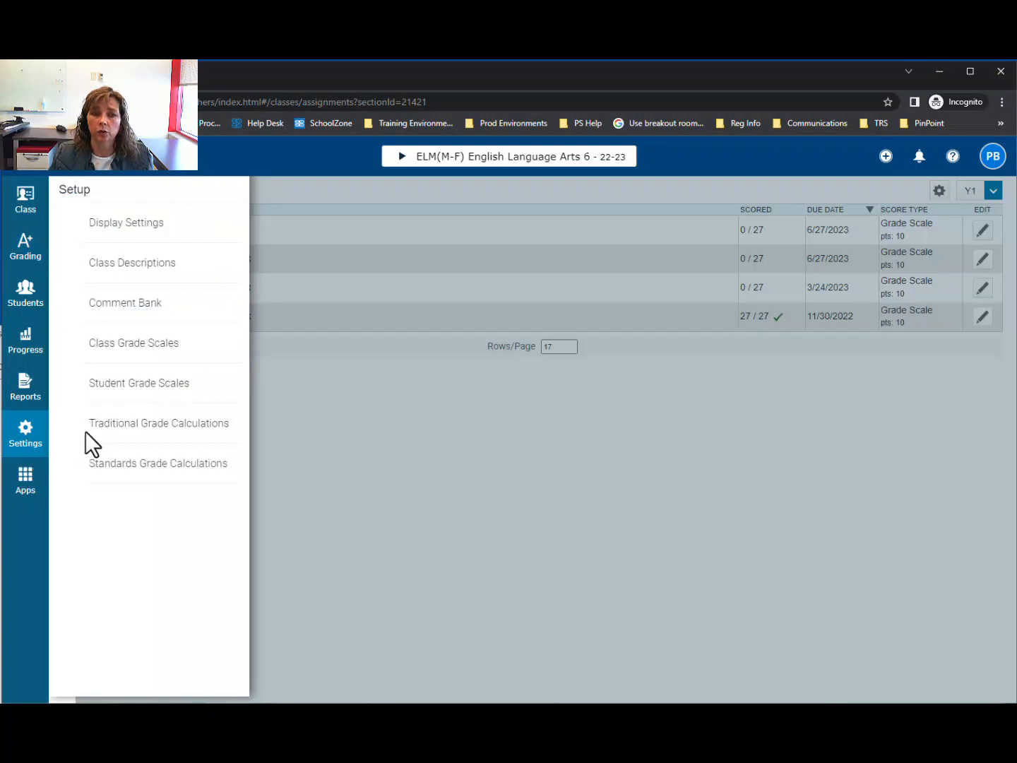
click(159, 423)
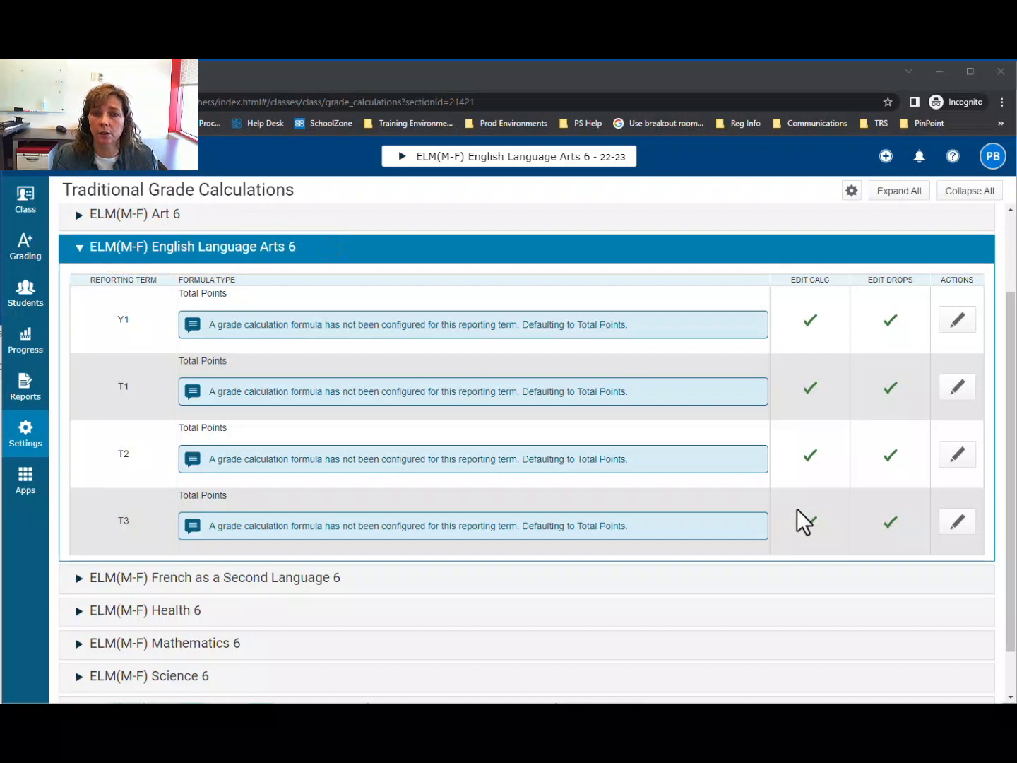
click(960, 393)
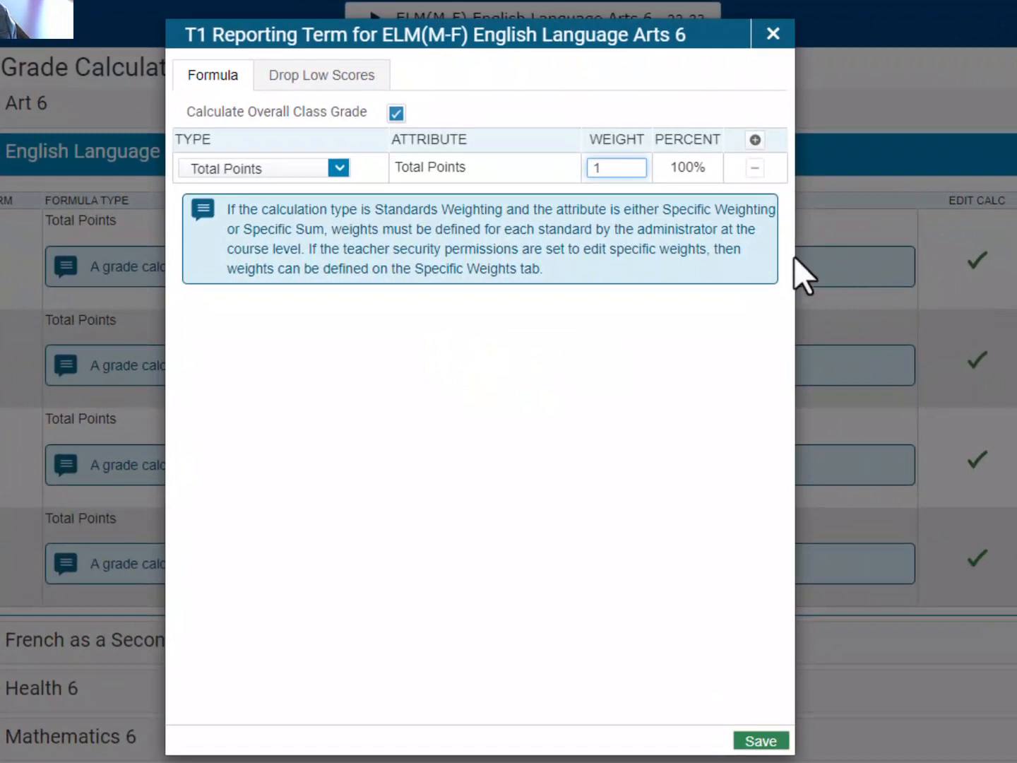
click(339, 169)
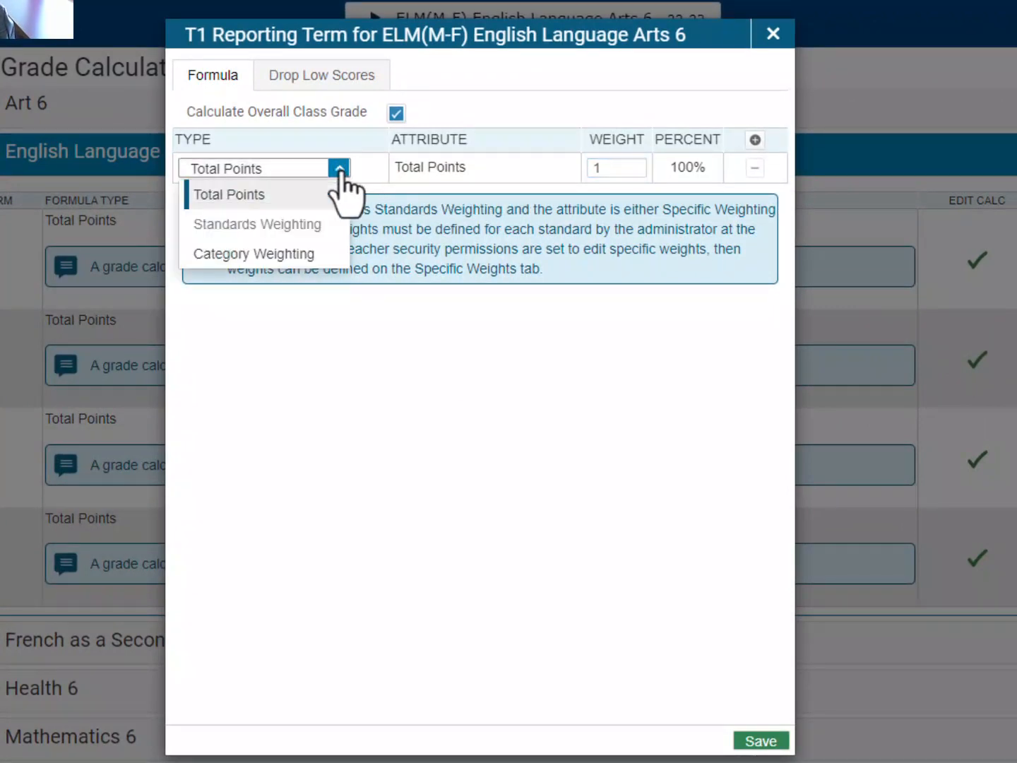
click(310, 257)
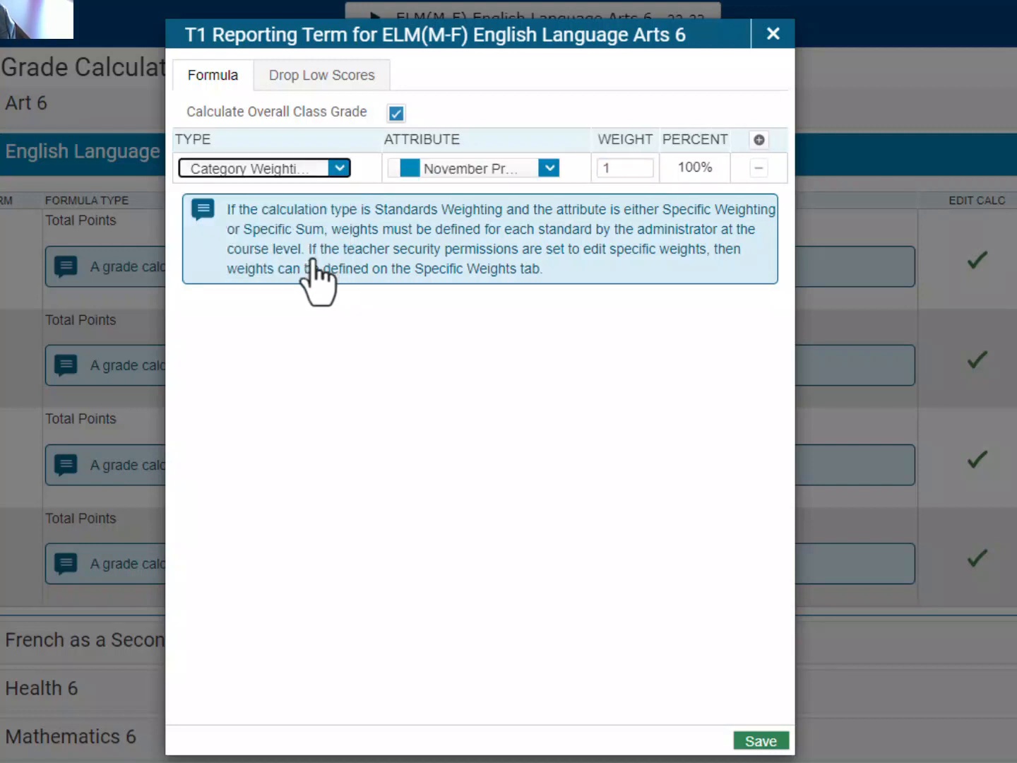
click(548, 170)
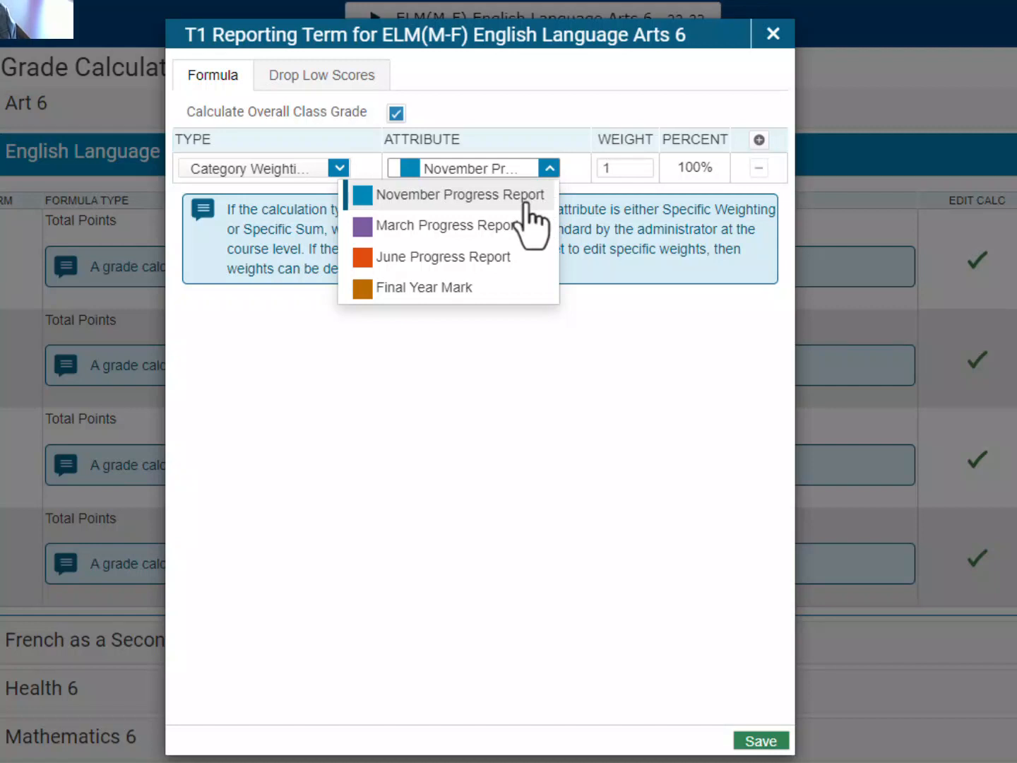
click(526, 202)
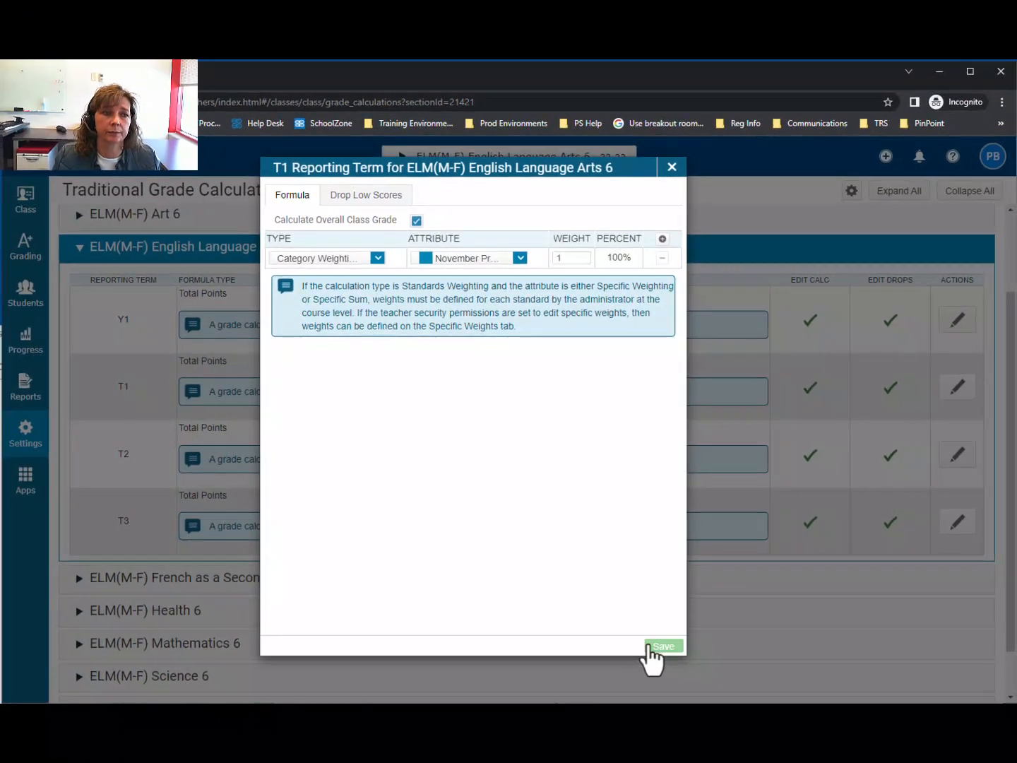
click(761, 741)
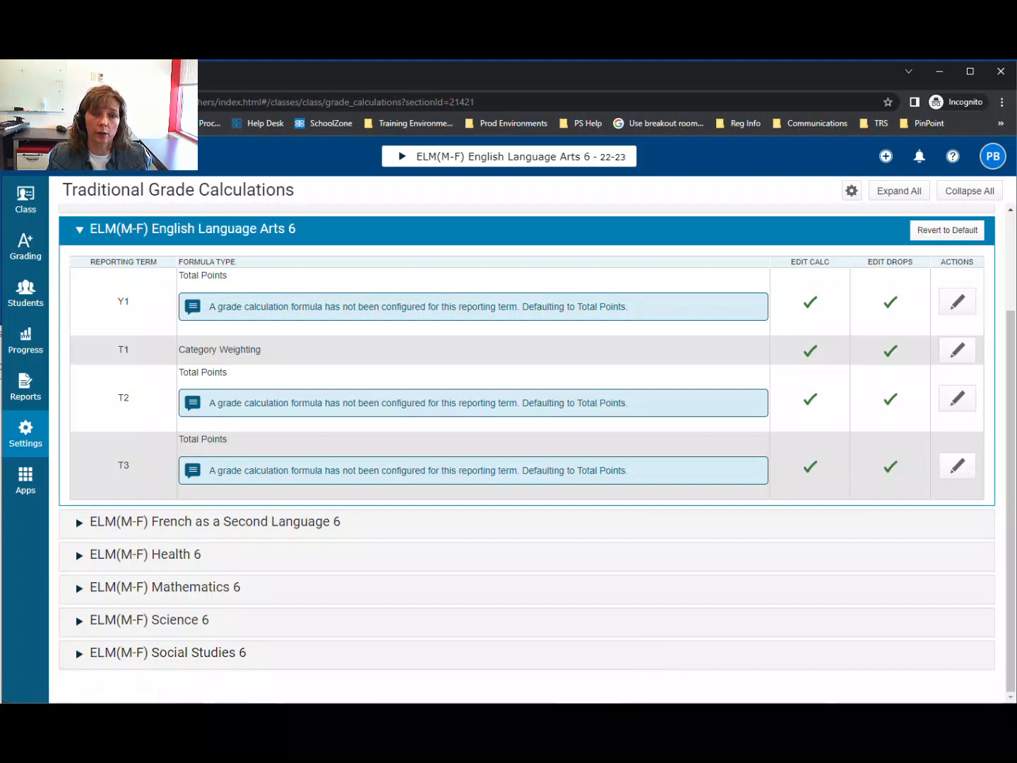
click(652, 574)
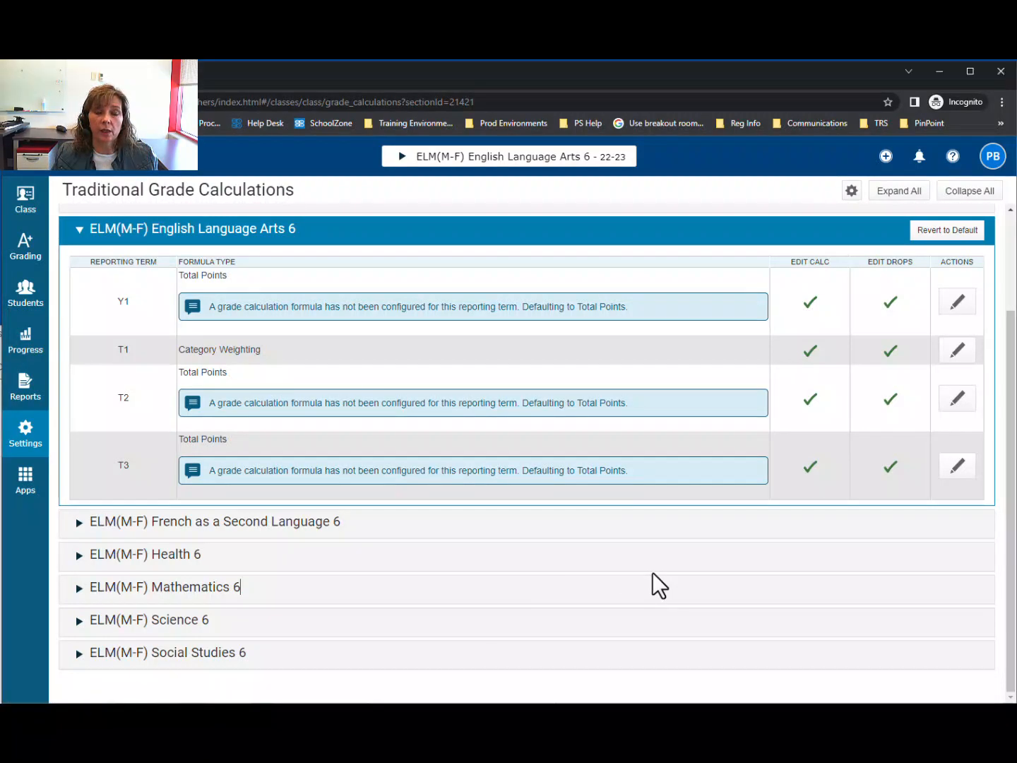
- Set the T2 formula for English Language Arts 6 to Category Weighting with March Progress Report and save it
click(956, 399)
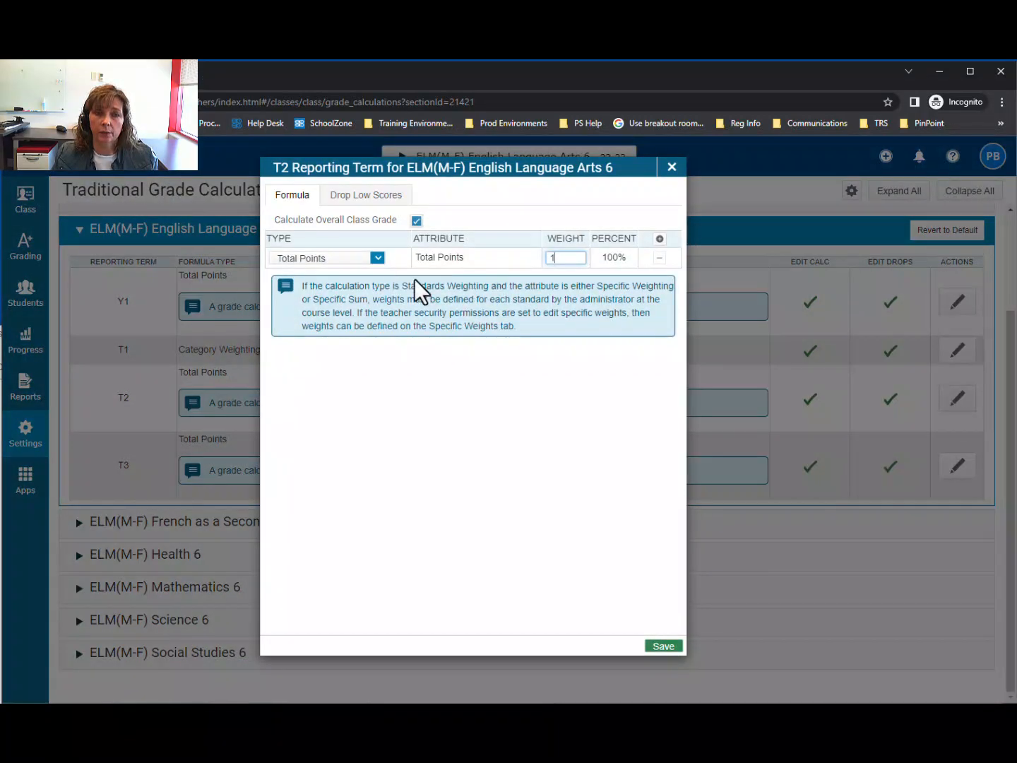
click(378, 258)
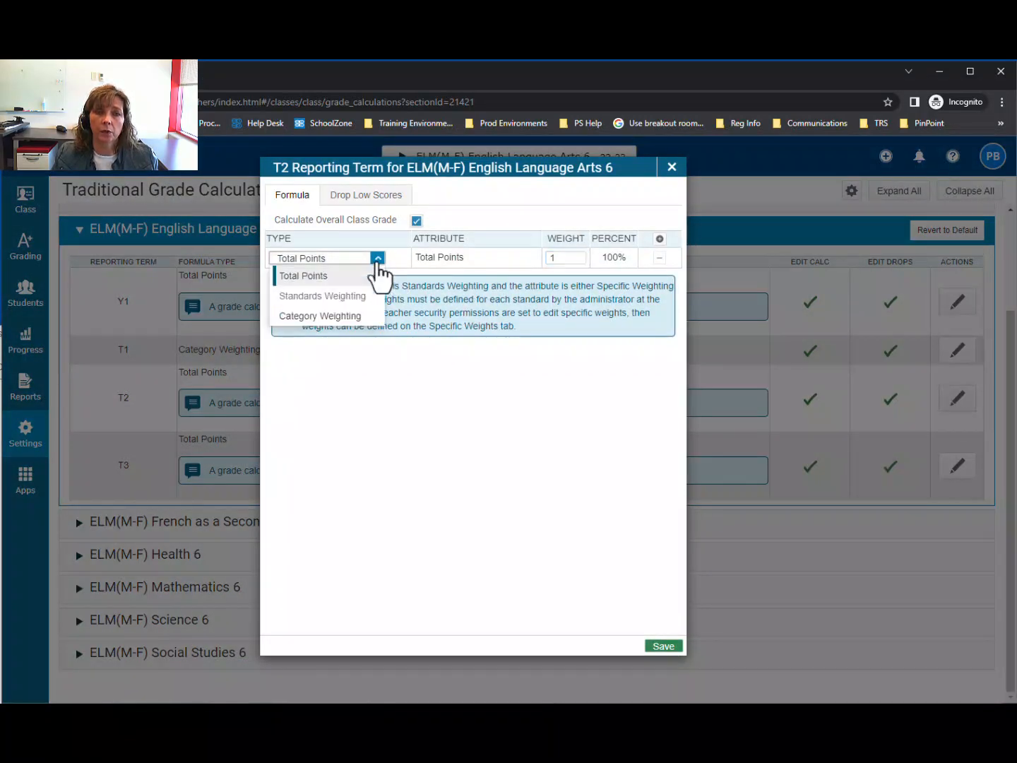
click(359, 316)
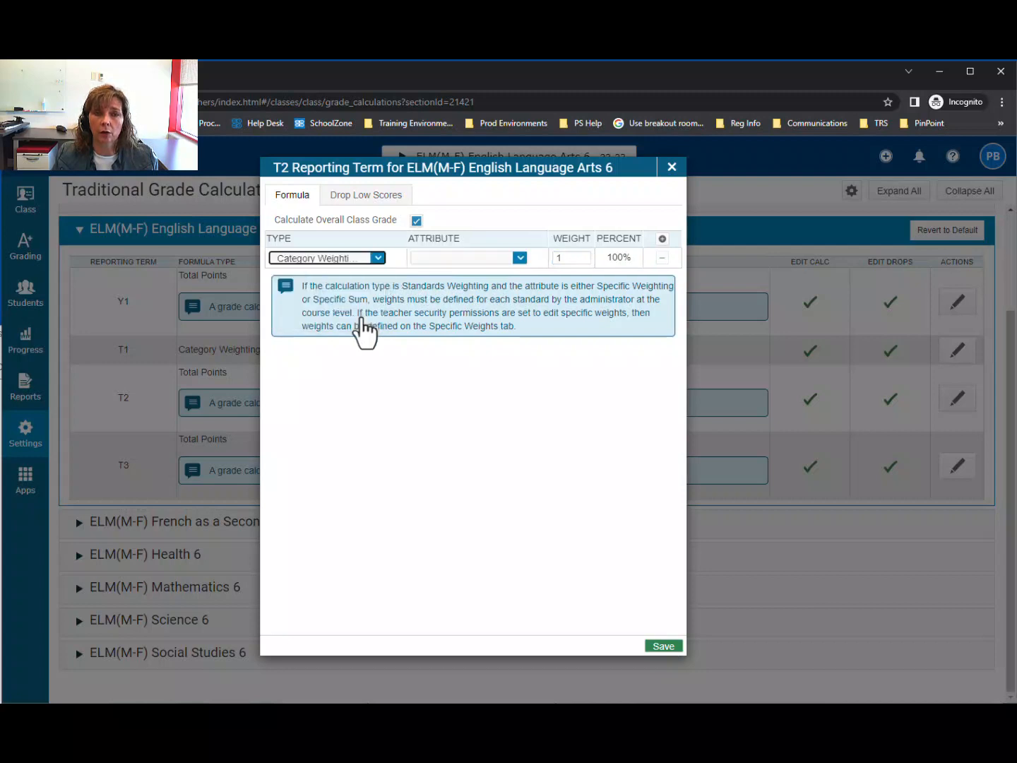
click(521, 262)
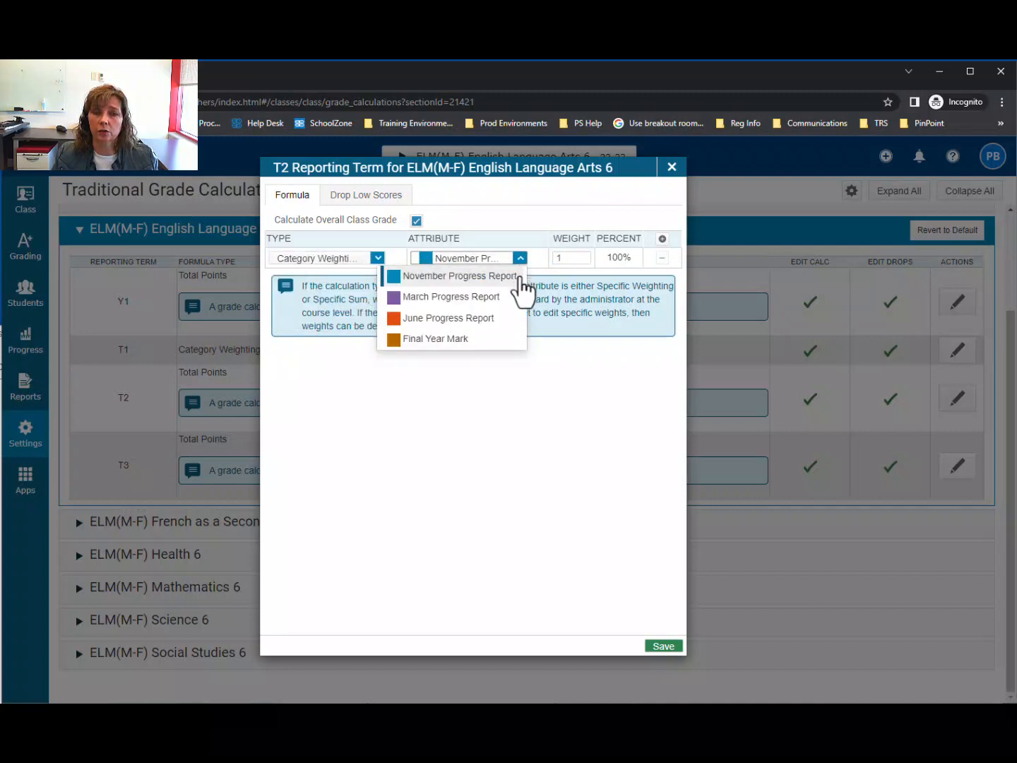
click(517, 298)
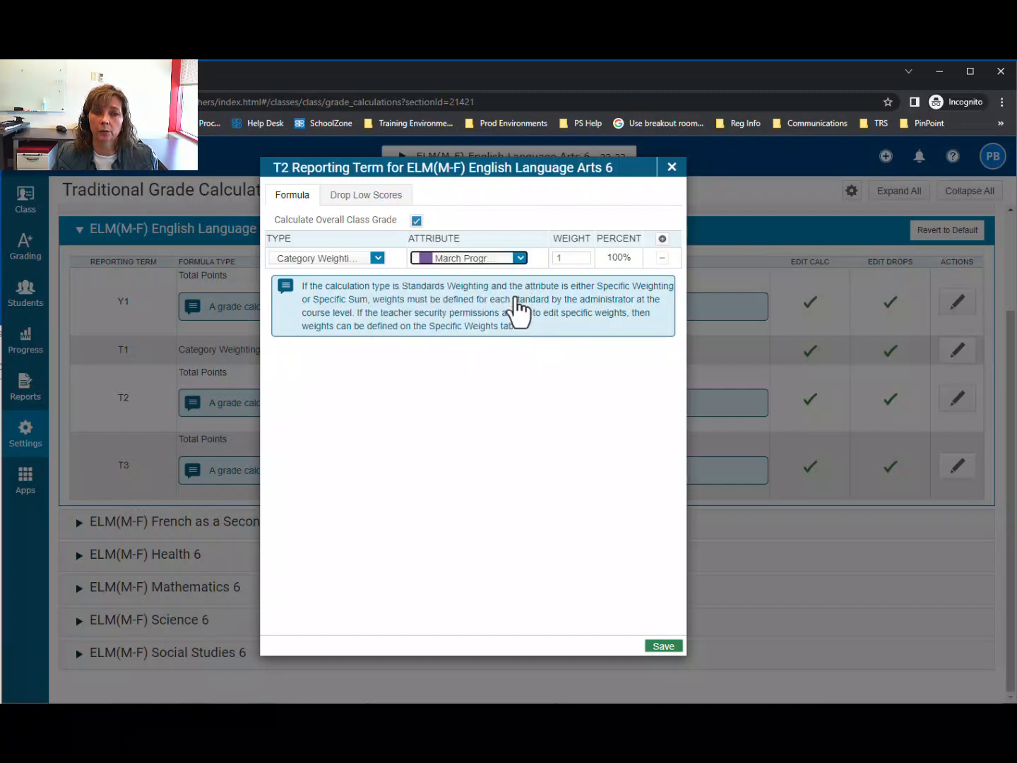
click(671, 642)
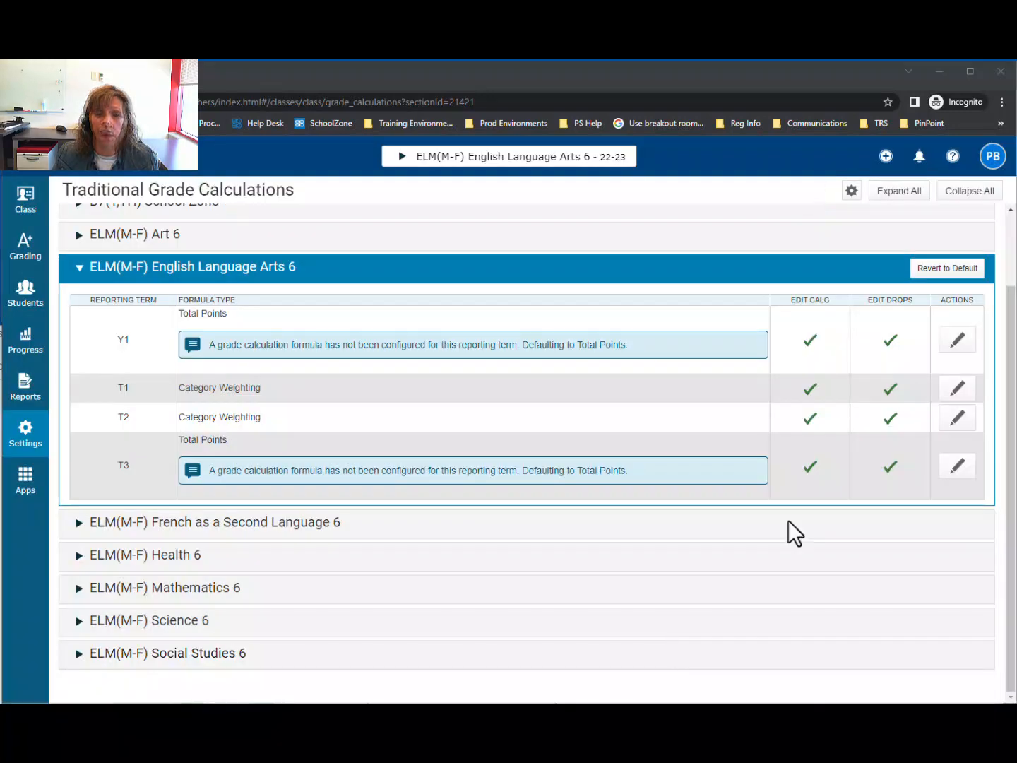
- Set the T3 formula for English Language Arts 6 to Category Weighting with June Progress Report and save it
click(957, 473)
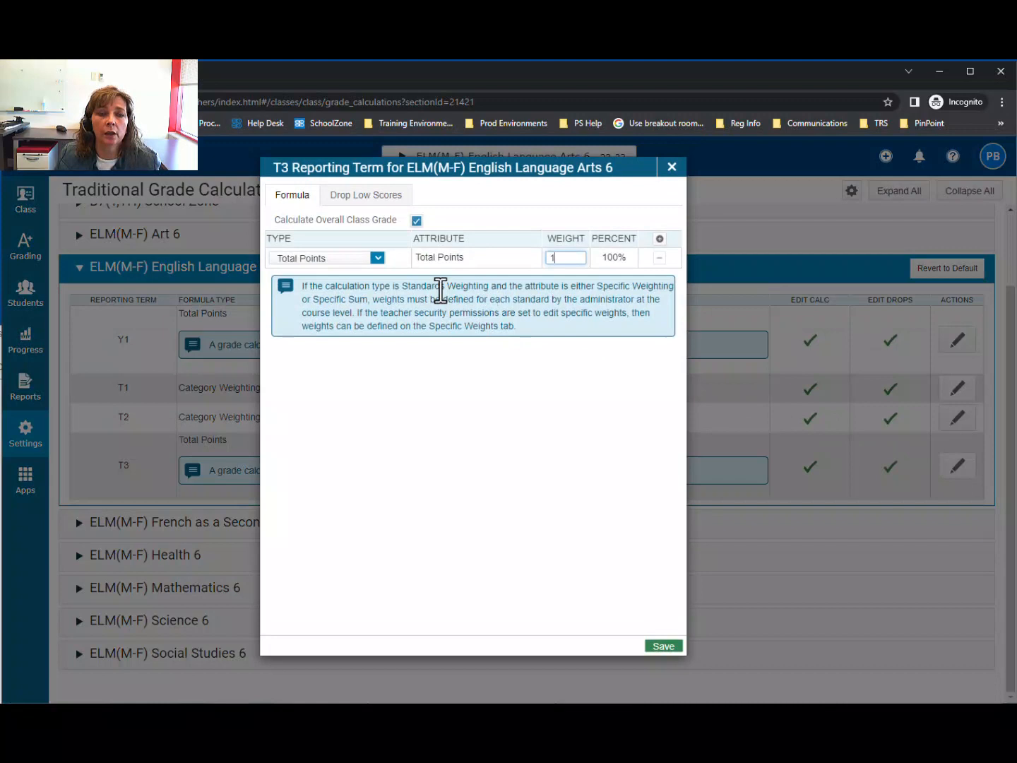
click(347, 258)
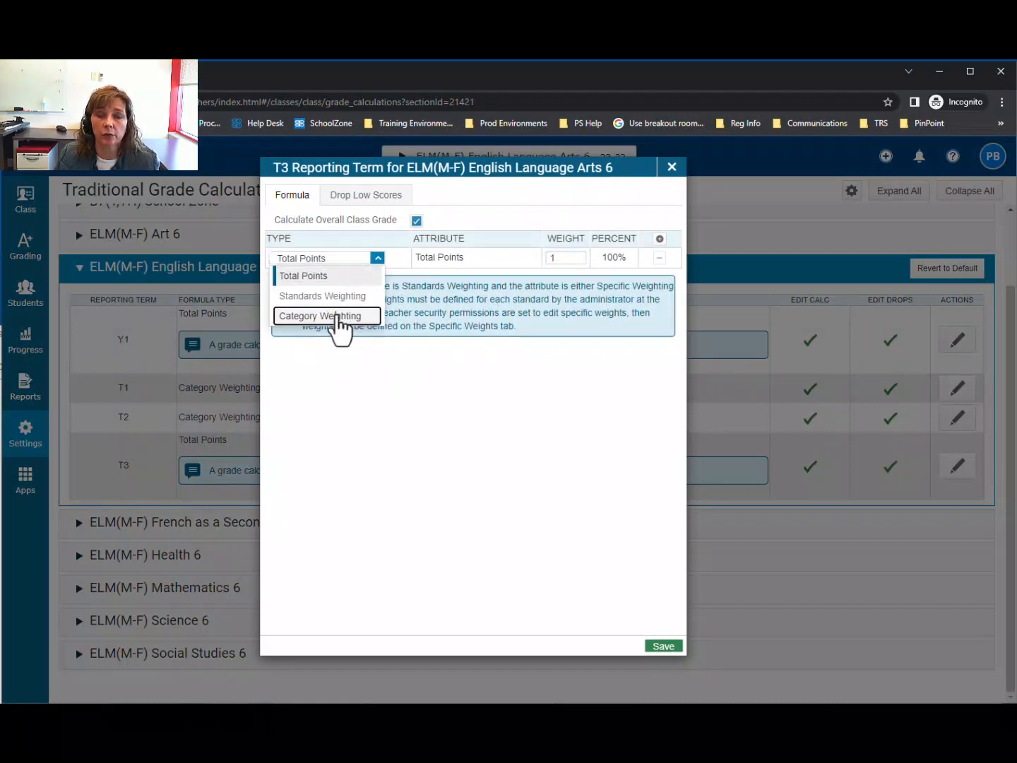
click(337, 319)
click(518, 259)
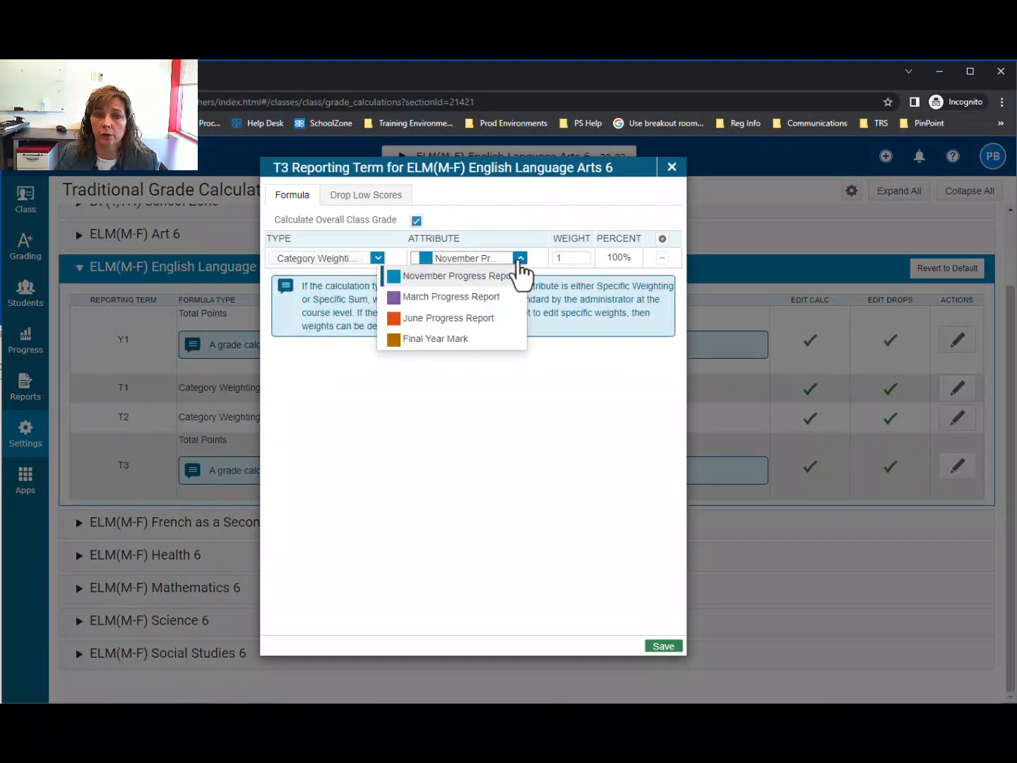
click(503, 325)
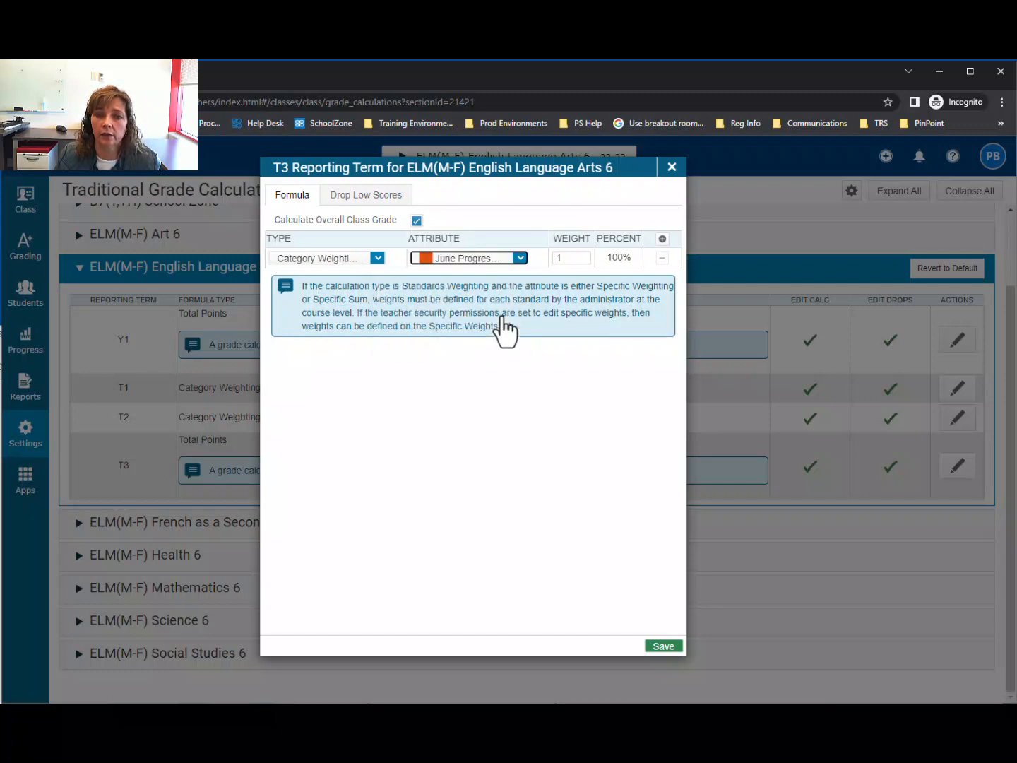
click(656, 644)
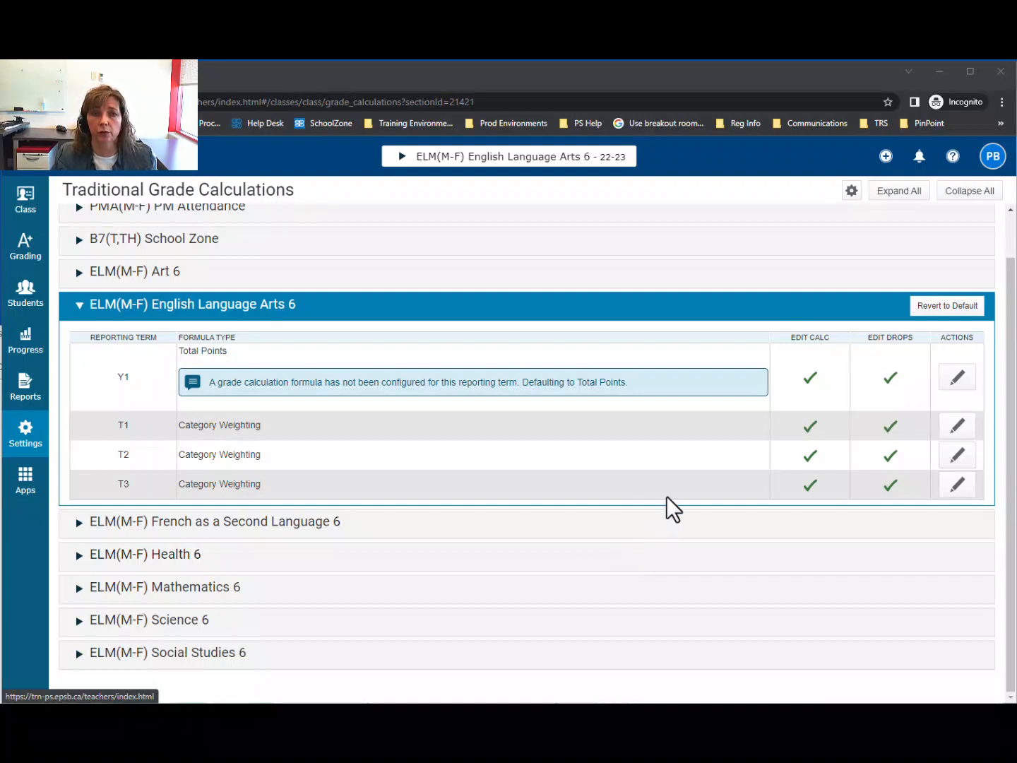
- Set the Y1 formula for English Language Arts 6 to Category Weighting with Final Year Mark and save it
click(955, 385)
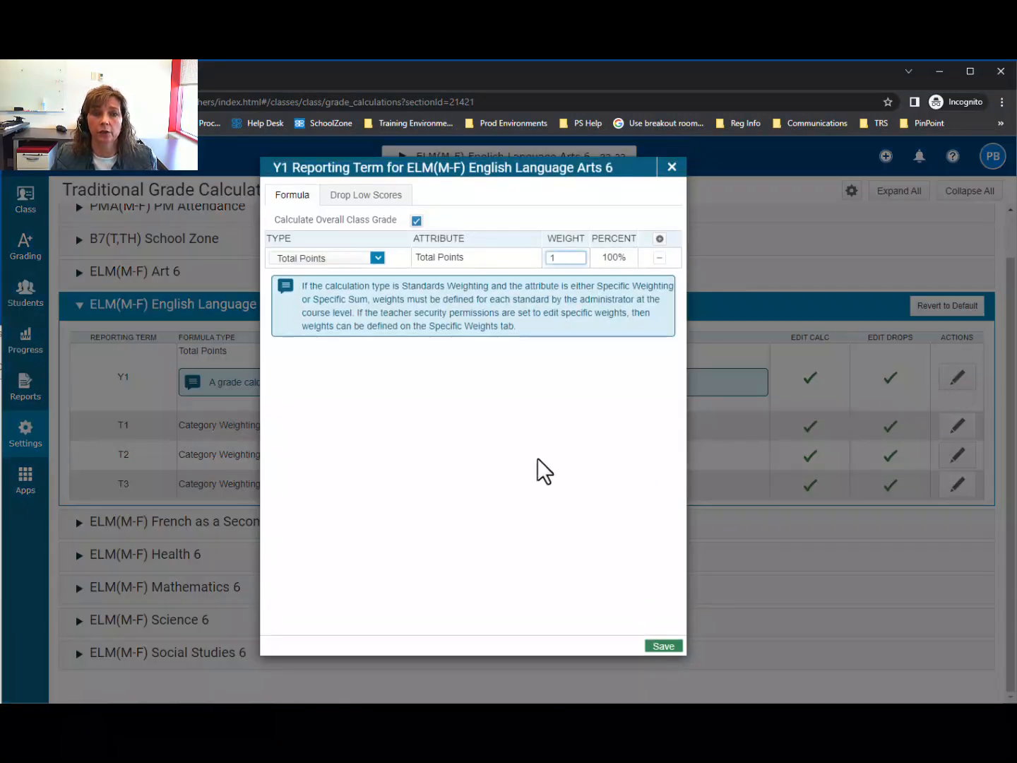
click(377, 257)
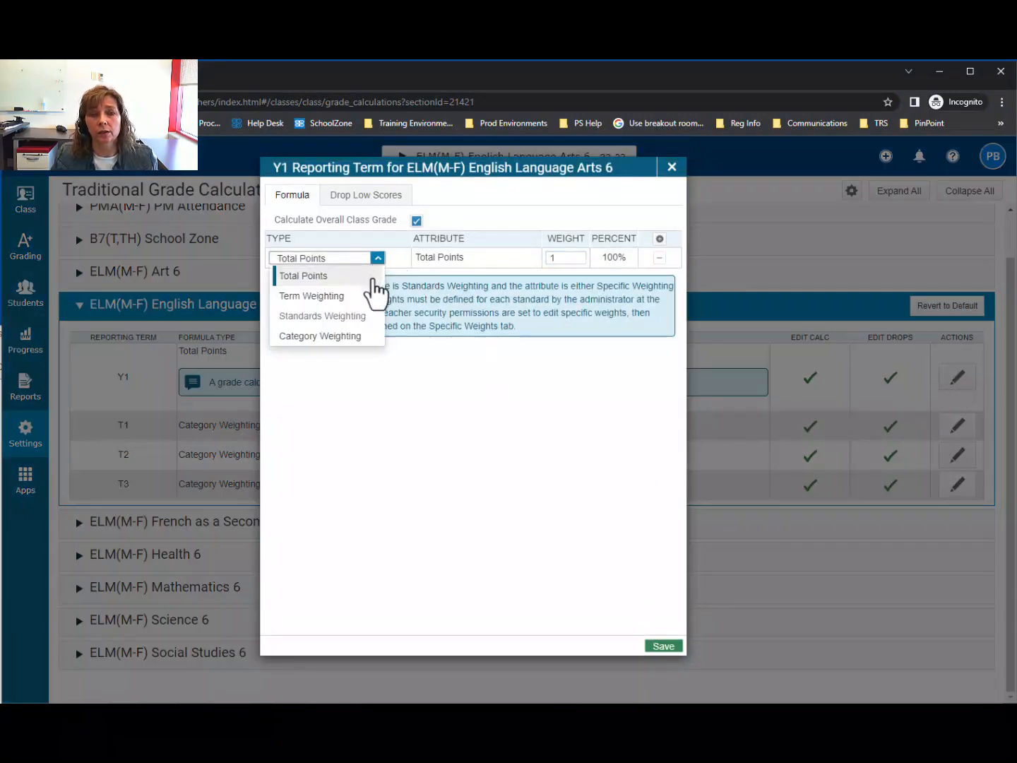
click(339, 338)
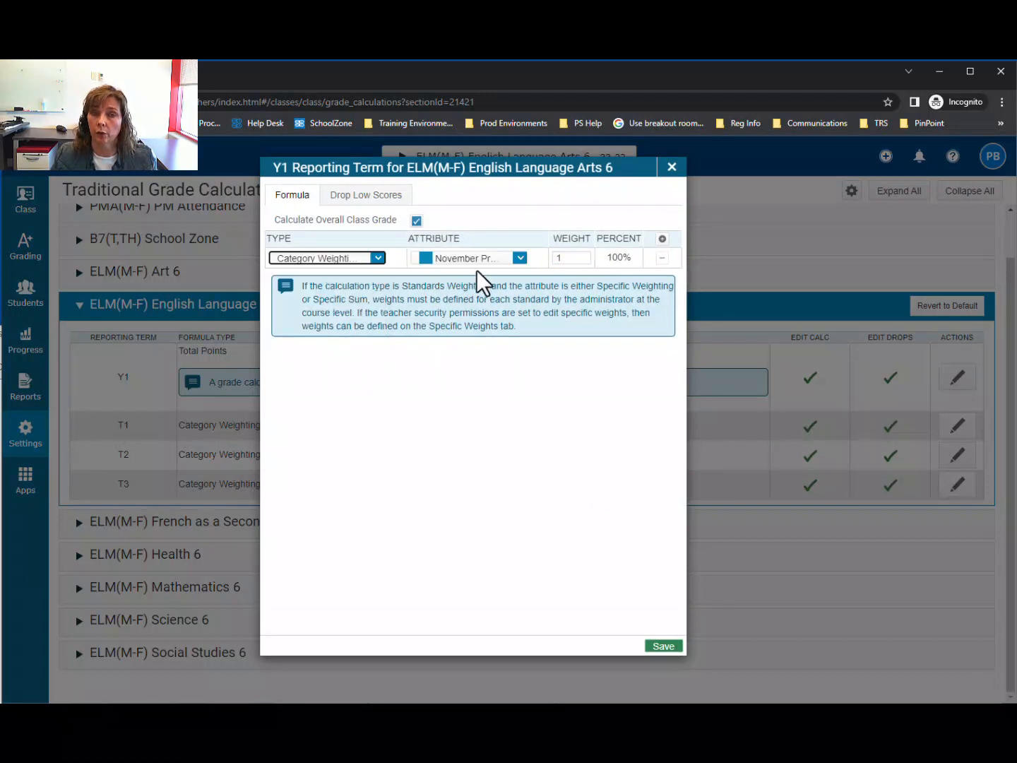
click(519, 258)
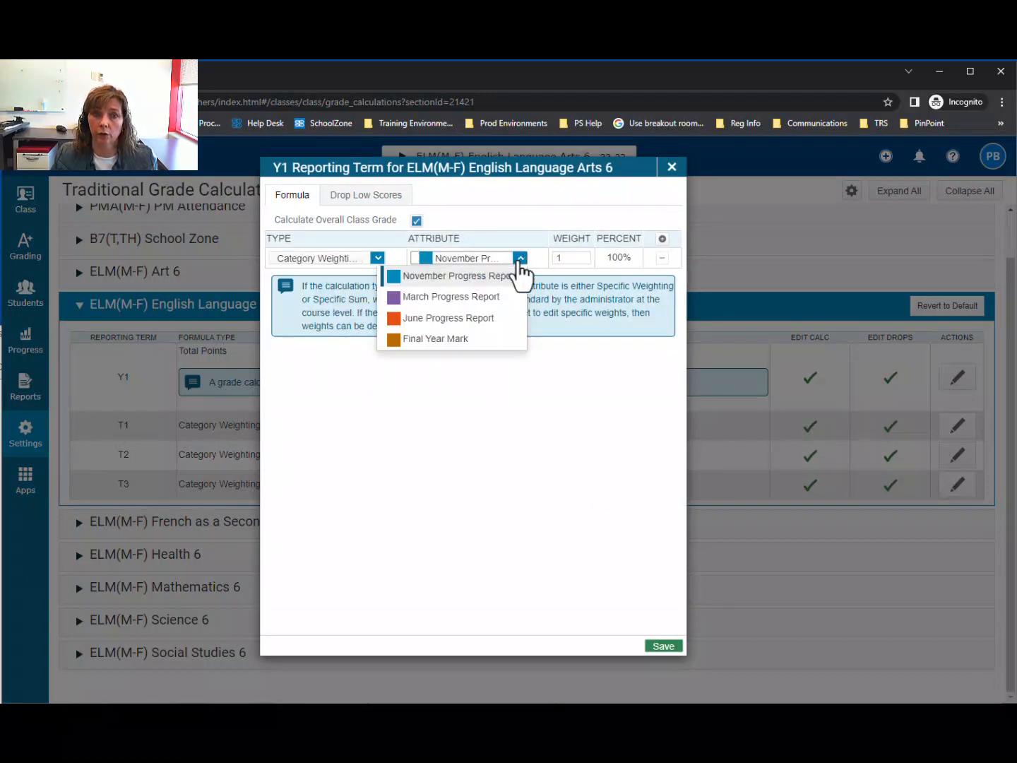
click(498, 346)
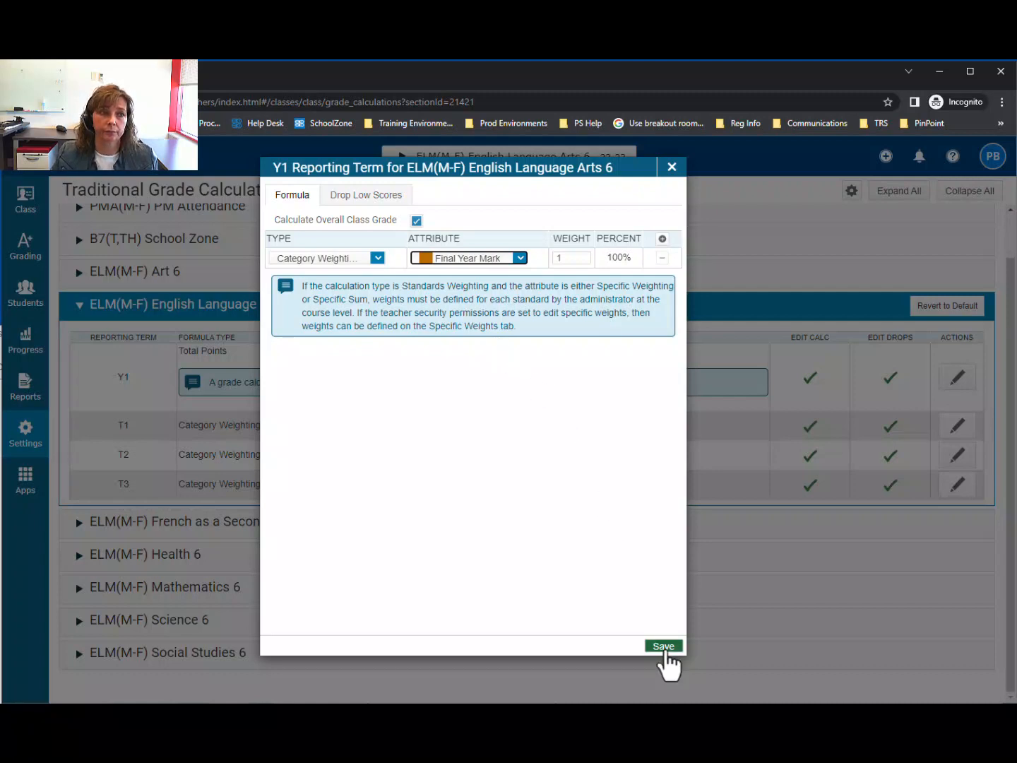
click(664, 647)
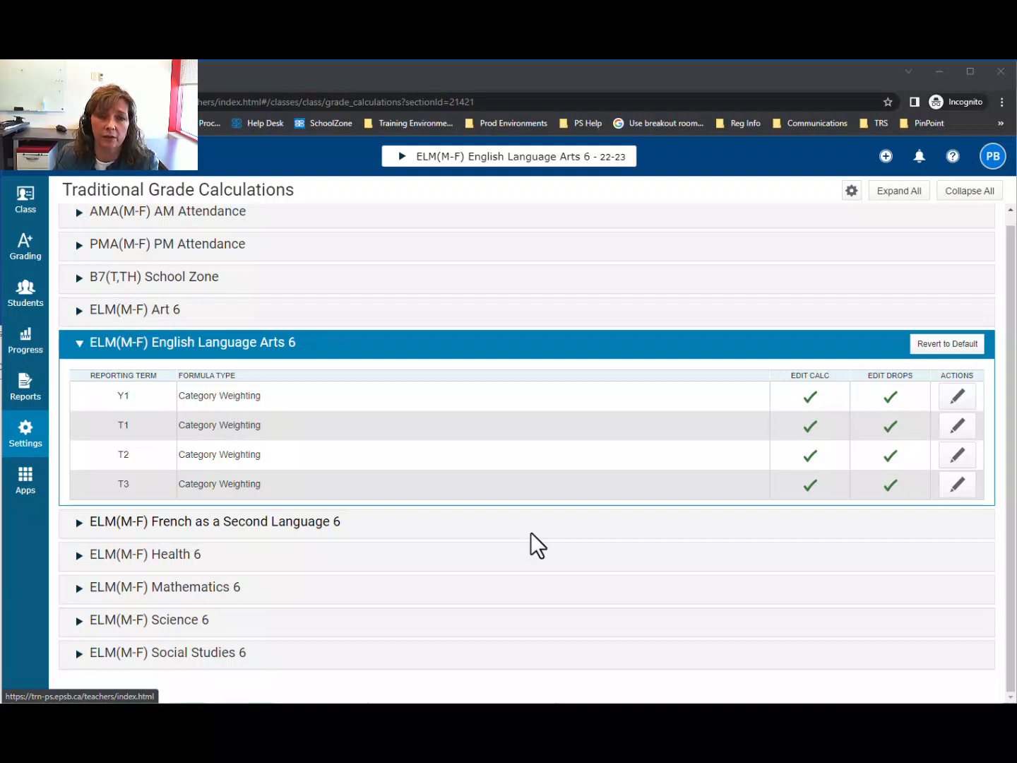
- Look over the grade calculation formulas of each reporting term for French as a Second Language 6, leaving its section collapsed
click(532, 535)
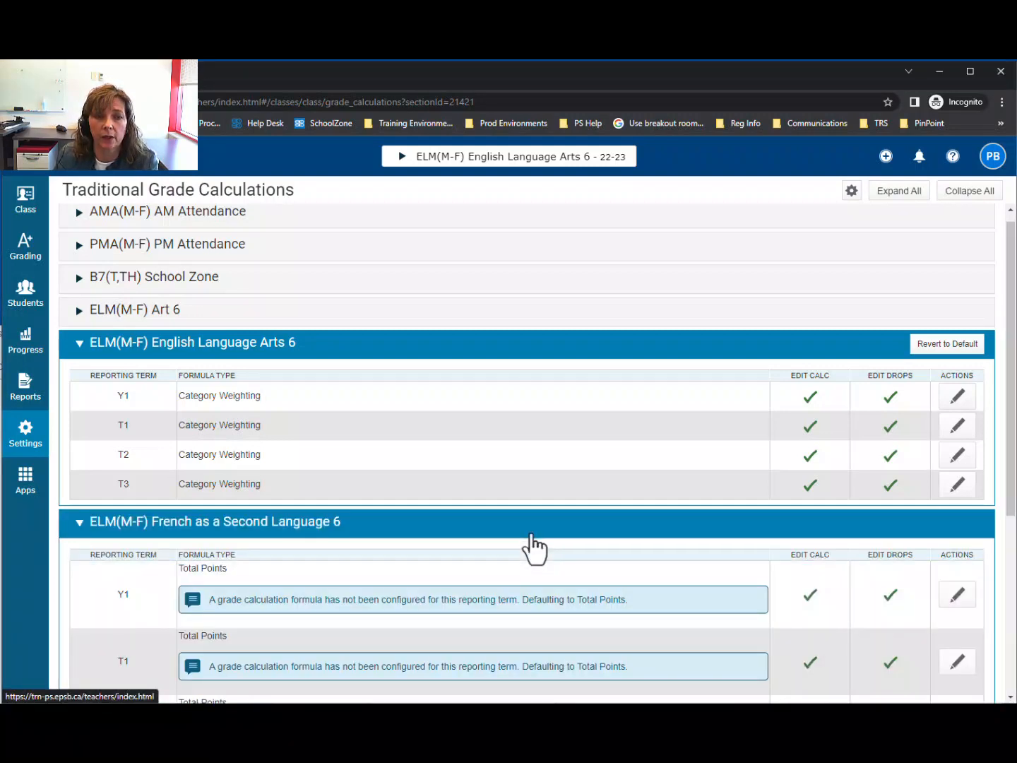
scroll(534, 547, down, 3)
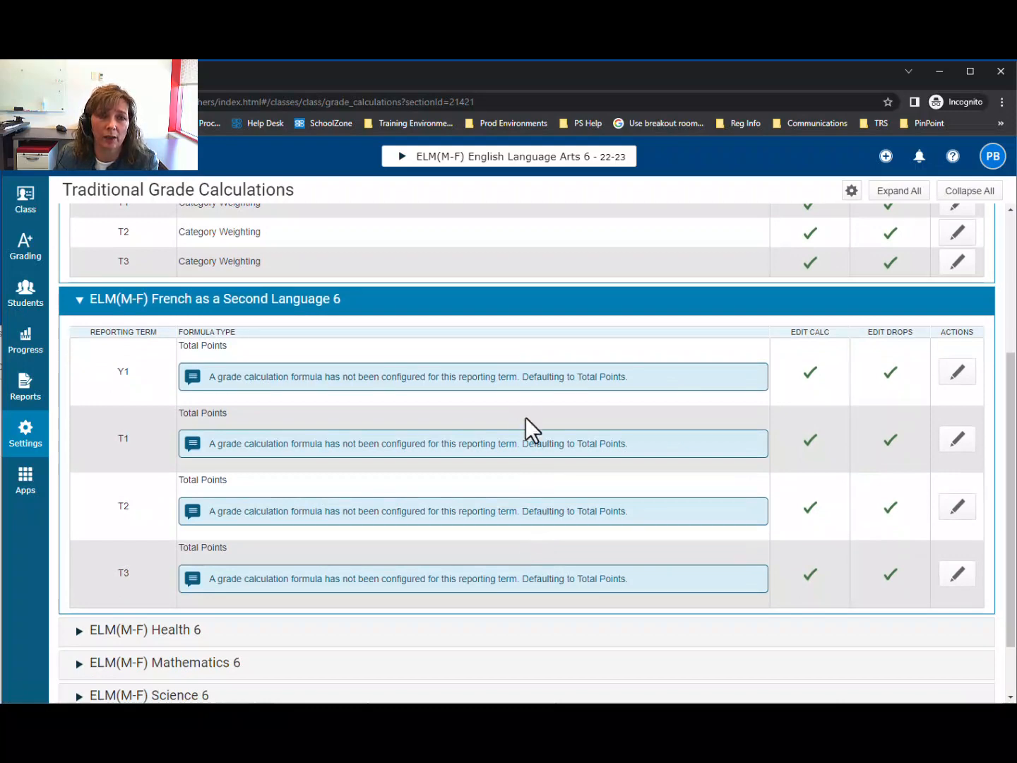
click(529, 317)
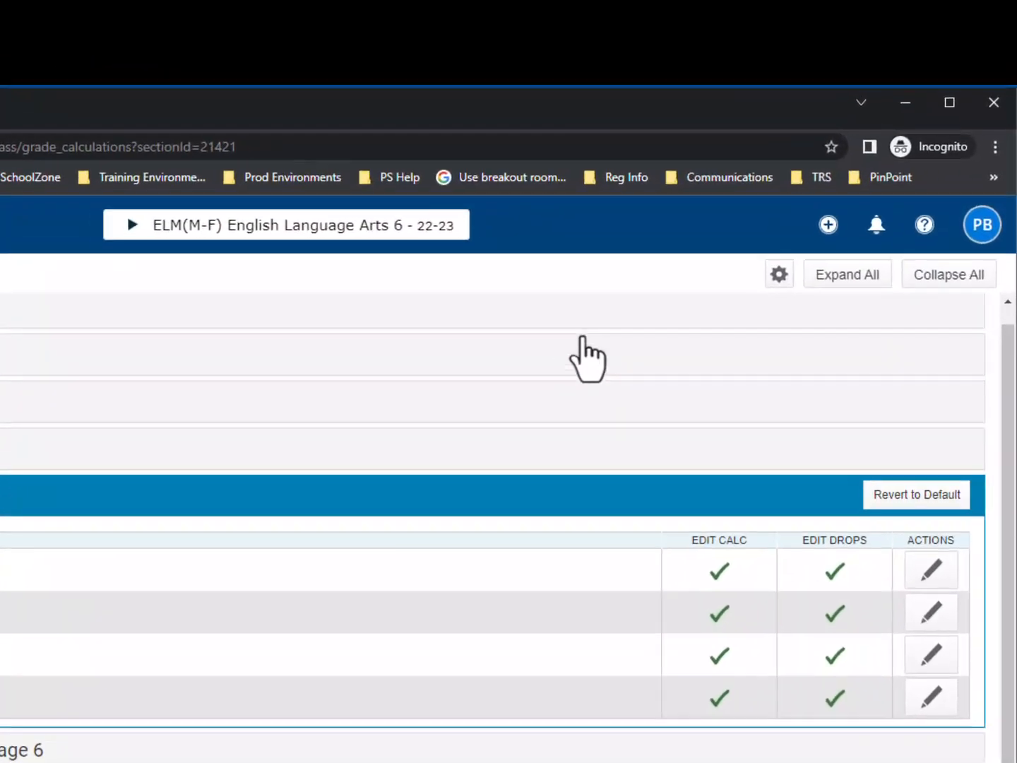
- Start copying traditional grade calculations to another class, with 2022-2023 as the source term and English Language Arts 6 as the source class
click(774, 280)
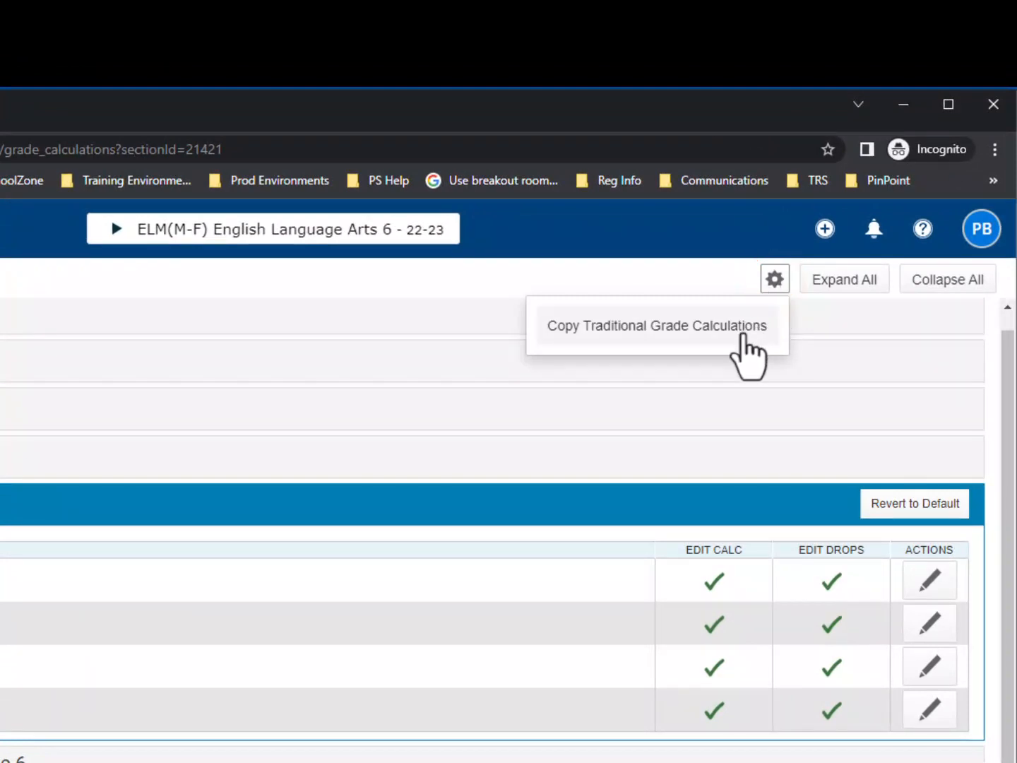
click(743, 346)
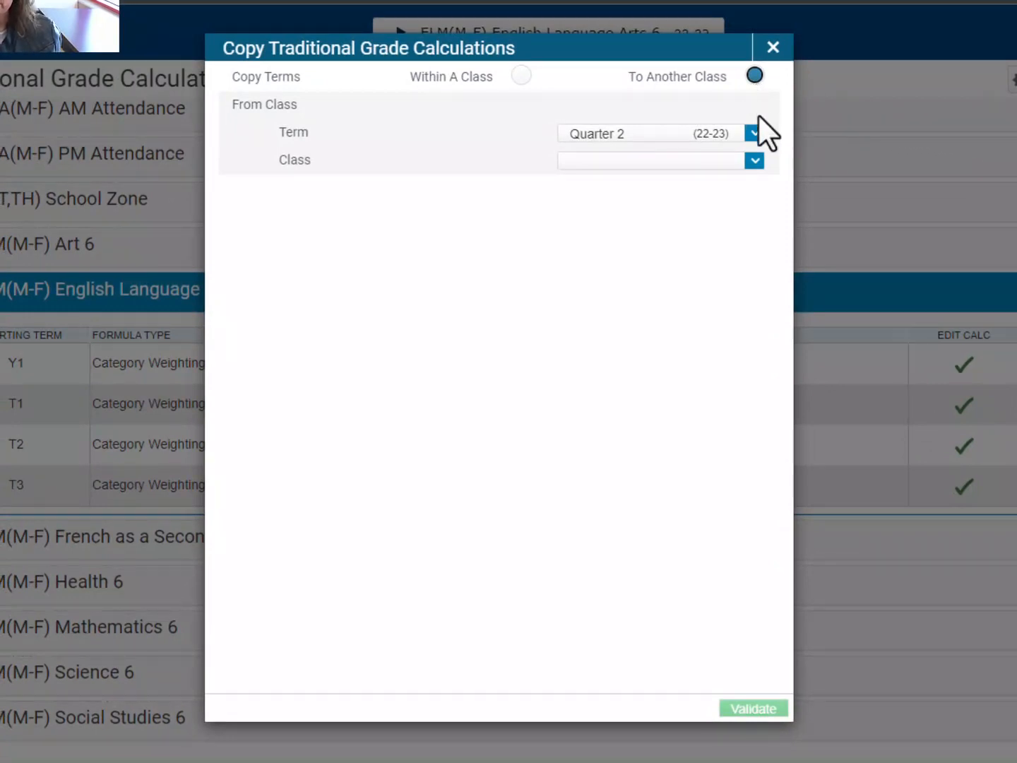
click(755, 135)
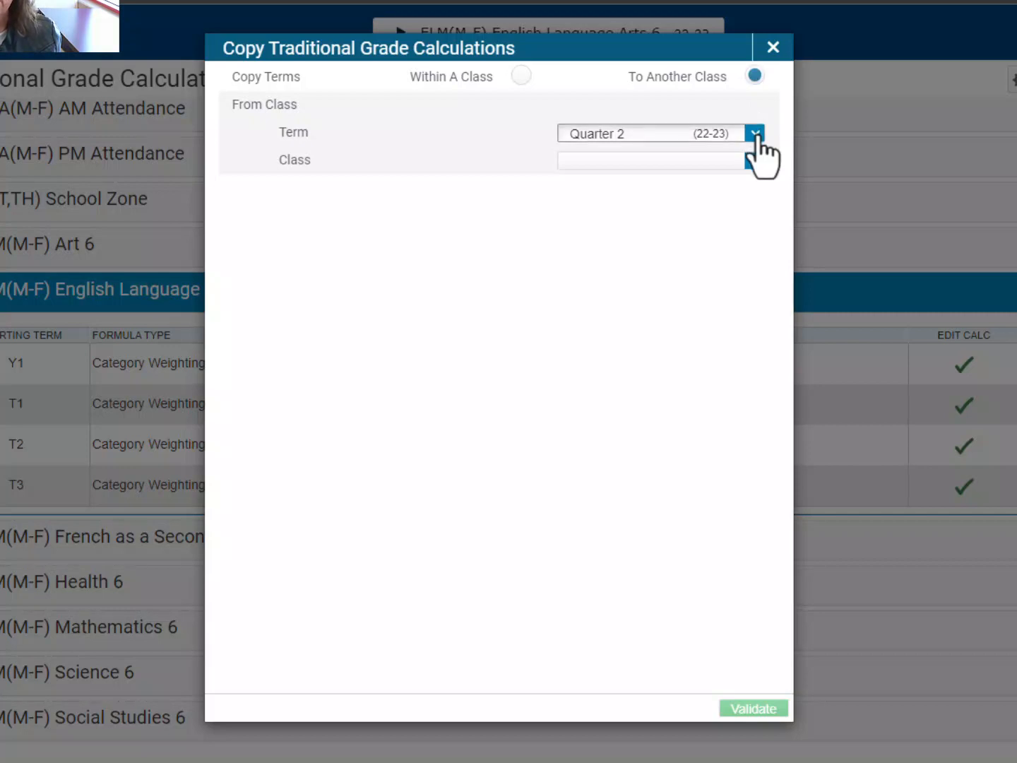
click(719, 161)
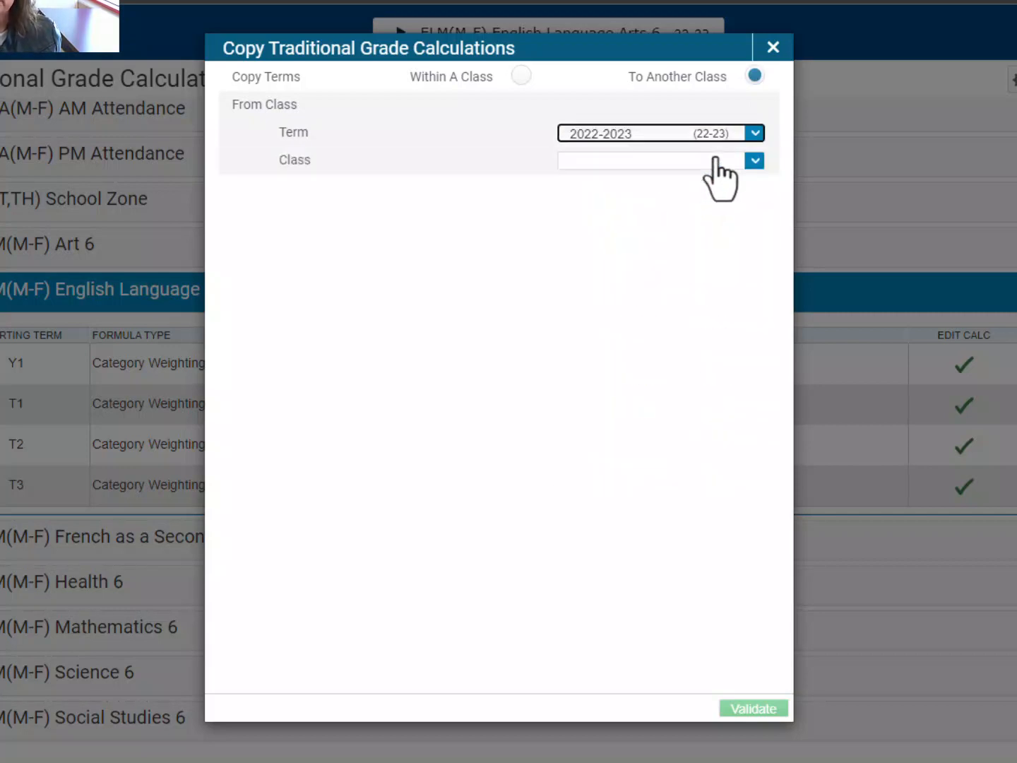
click(753, 162)
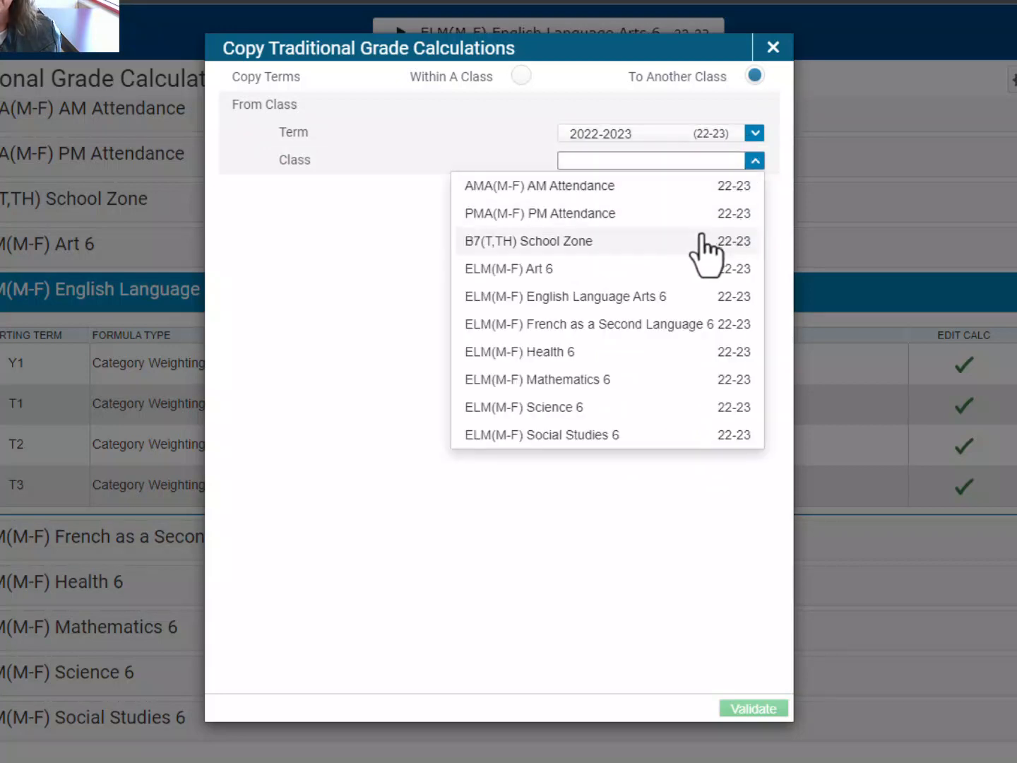
click(690, 301)
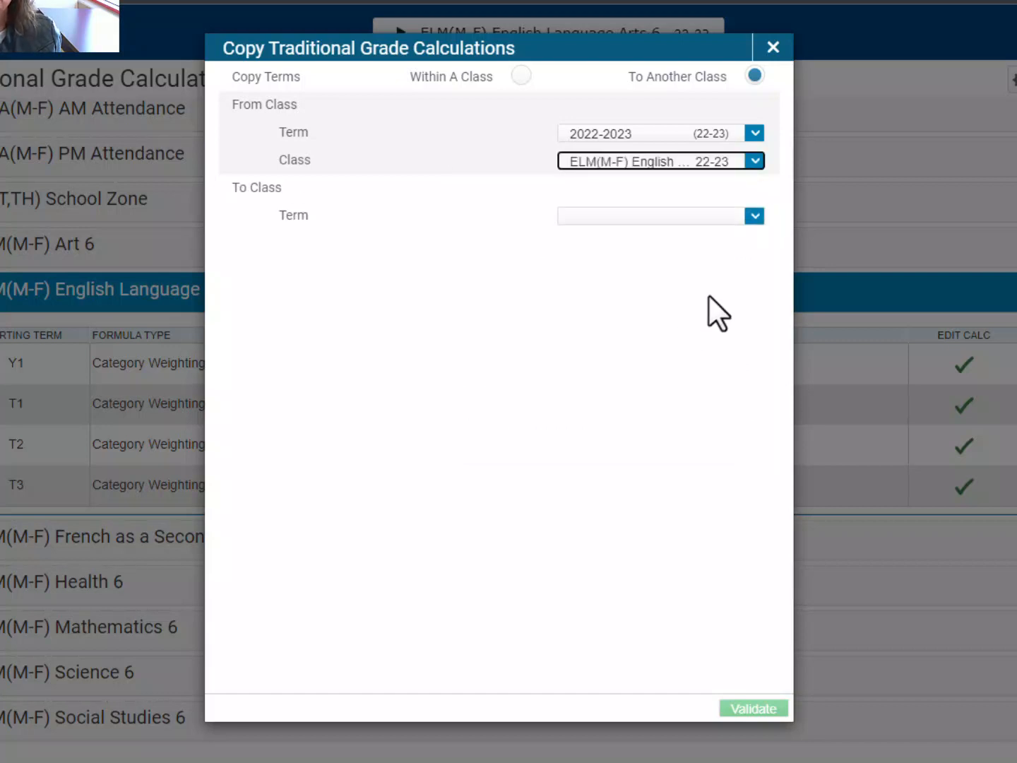
- Validate and copy the calculations to the 2022-2023 classes Art 6, French as a Second Language 6, Health 6, Mathematics 6, Science 6 and Social Studies 6
click(755, 218)
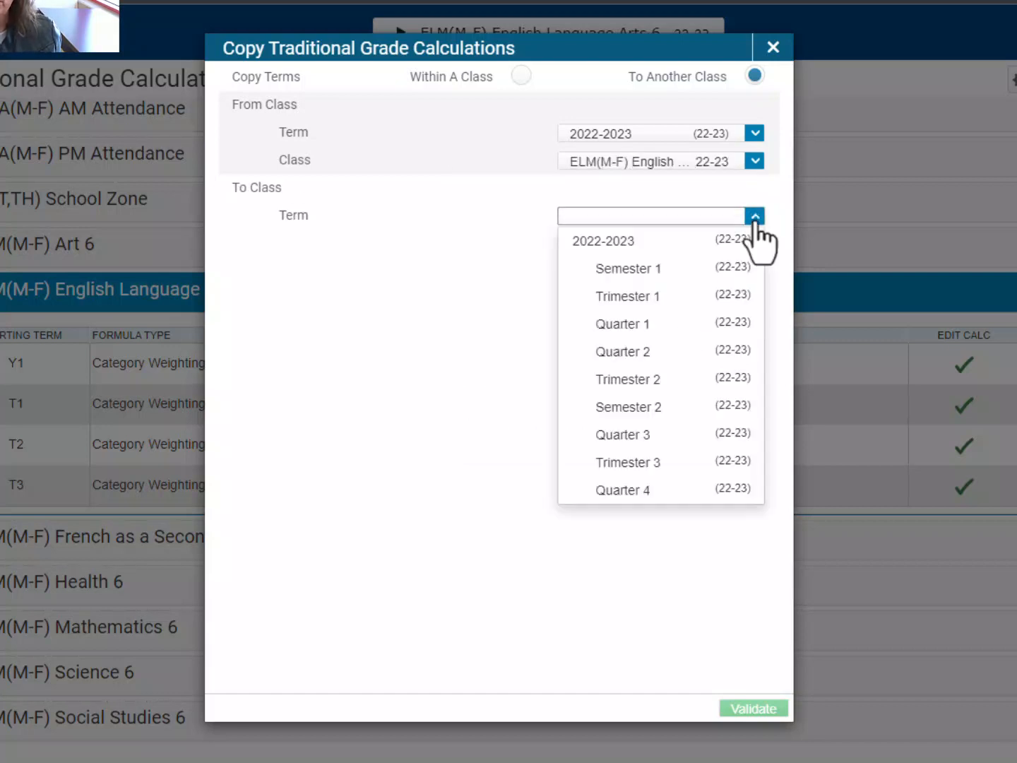
click(738, 244)
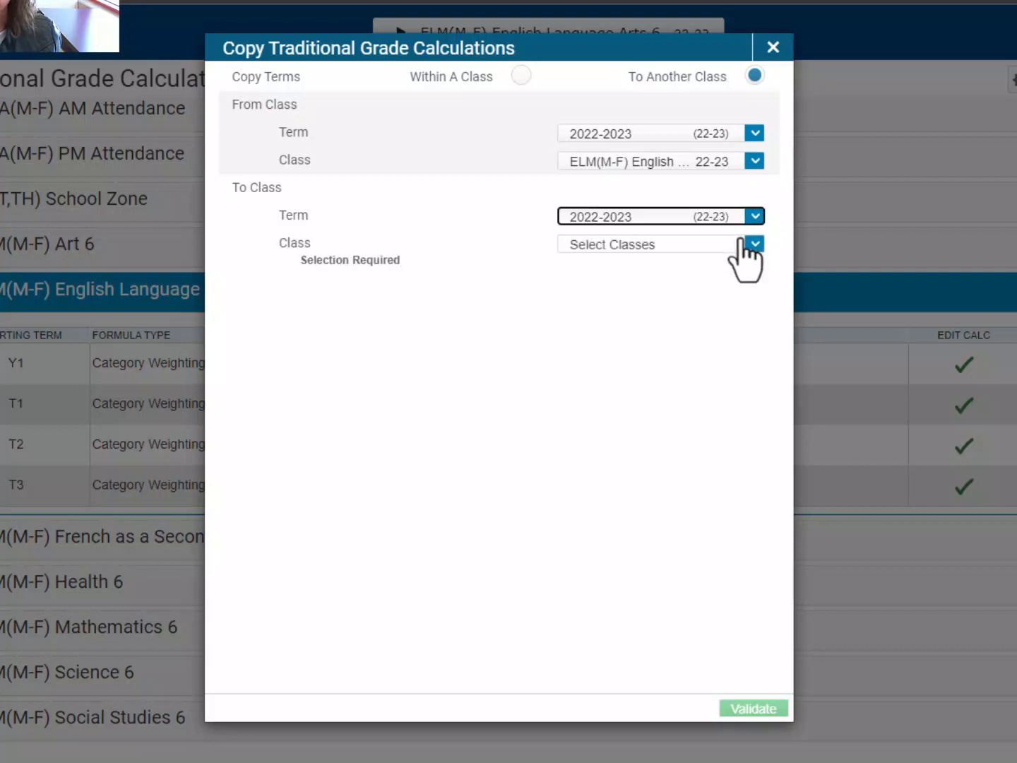
click(754, 244)
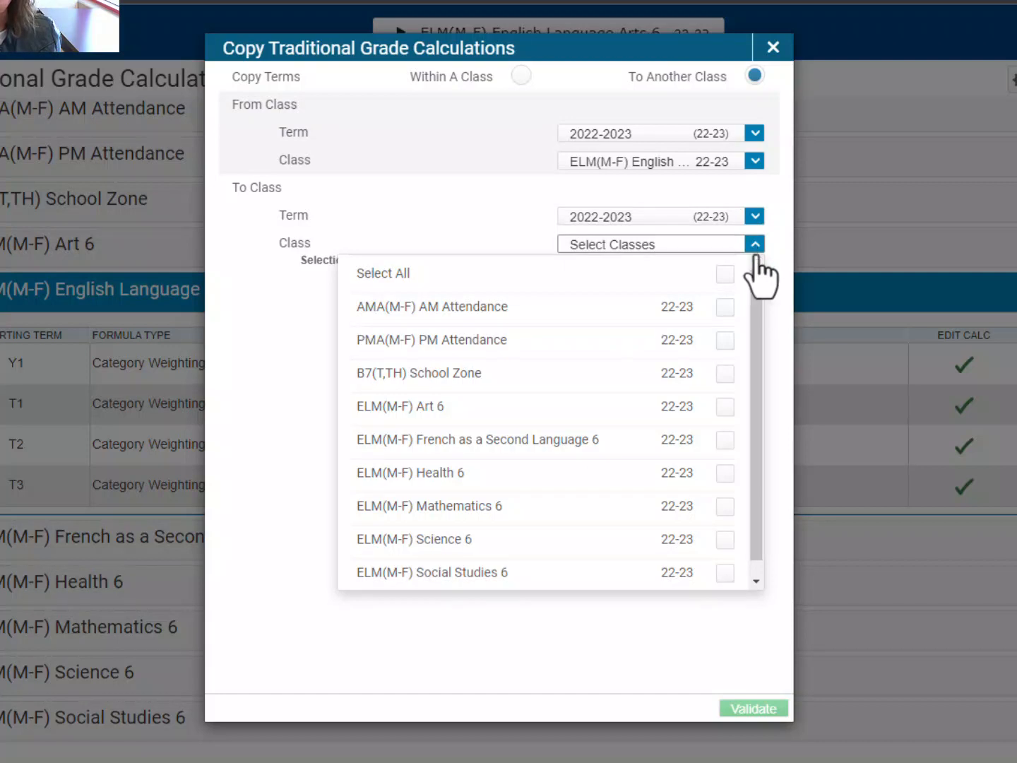
click(728, 407)
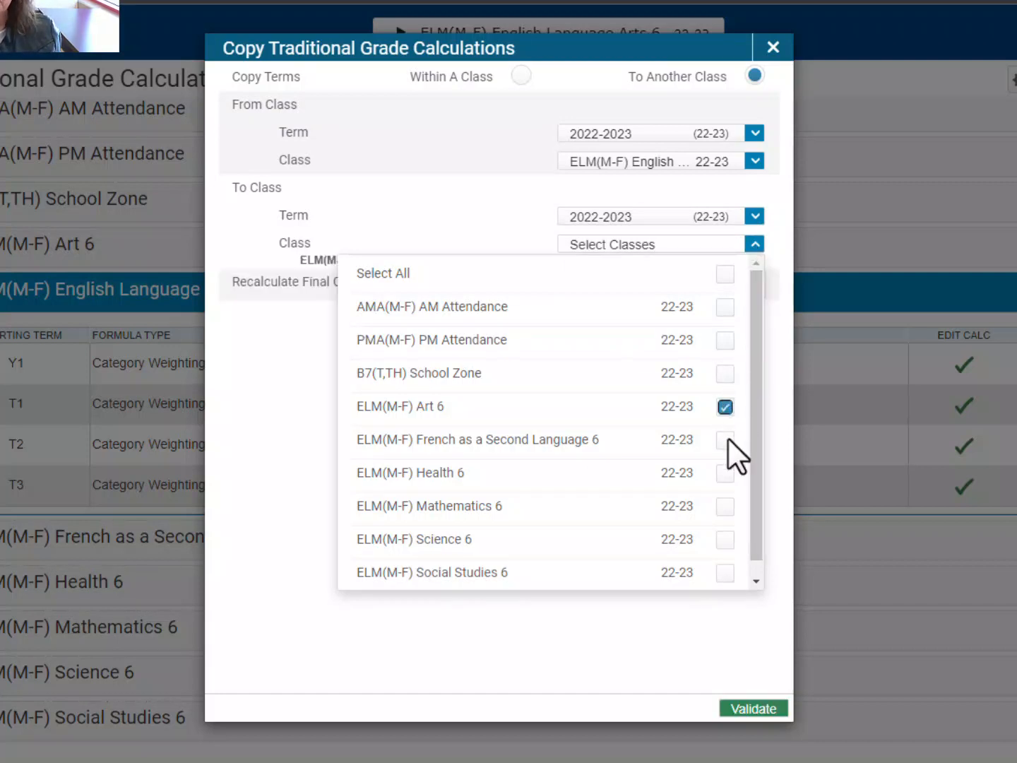
click(727, 440)
click(728, 472)
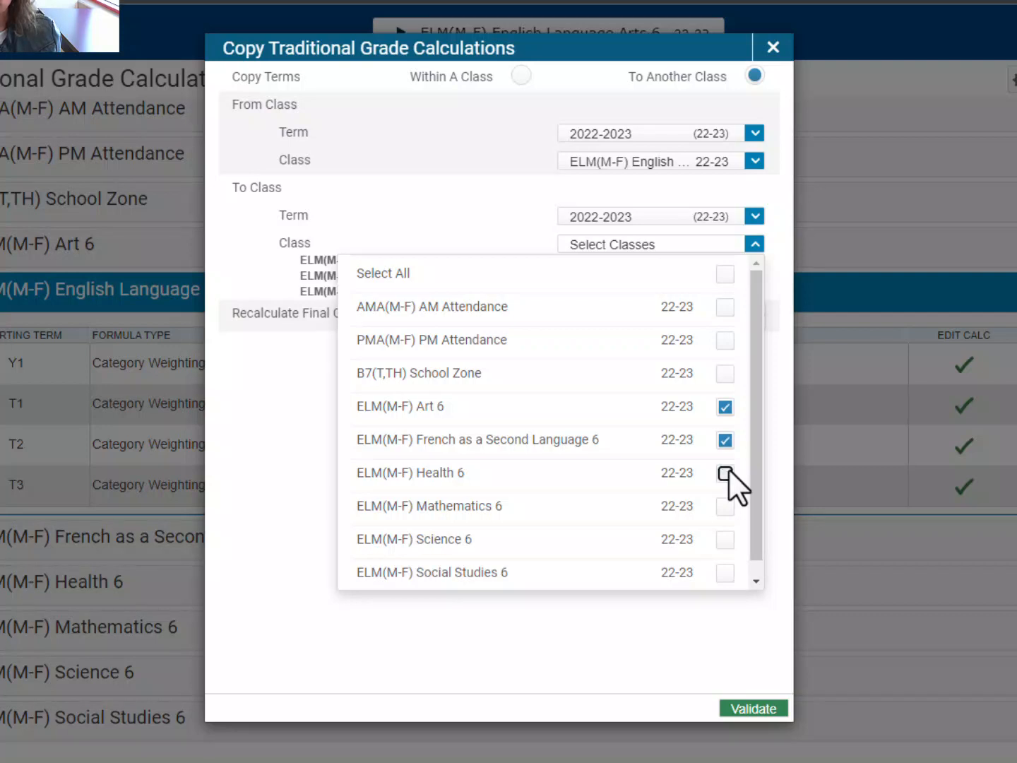
click(725, 505)
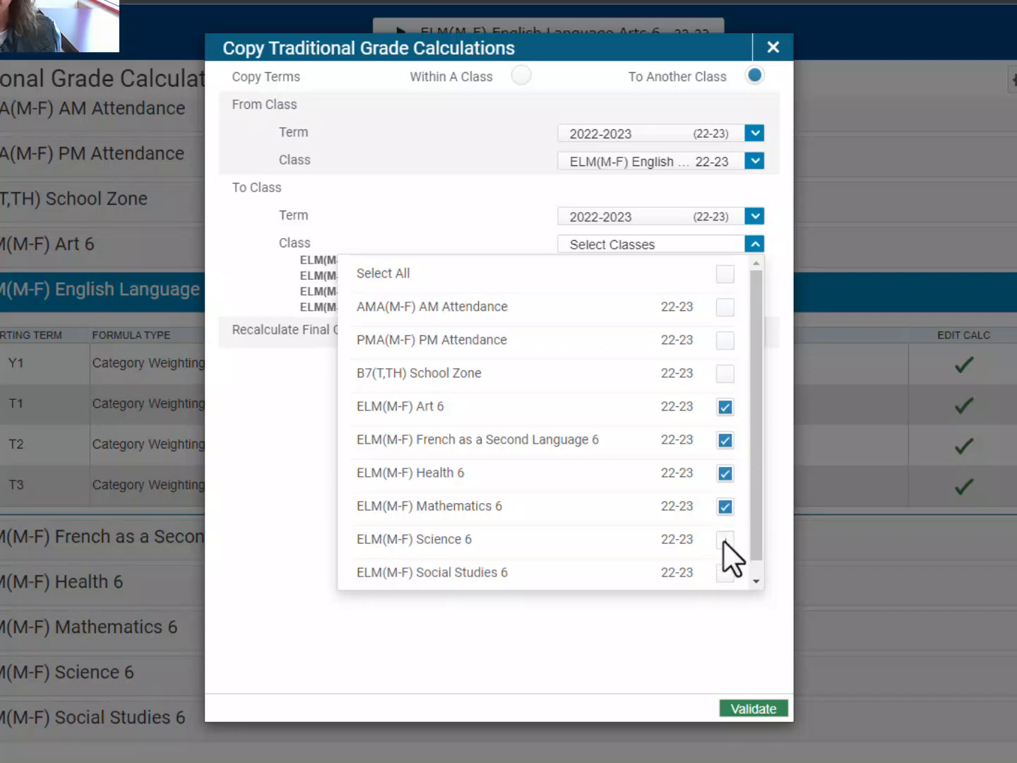
click(723, 539)
click(726, 573)
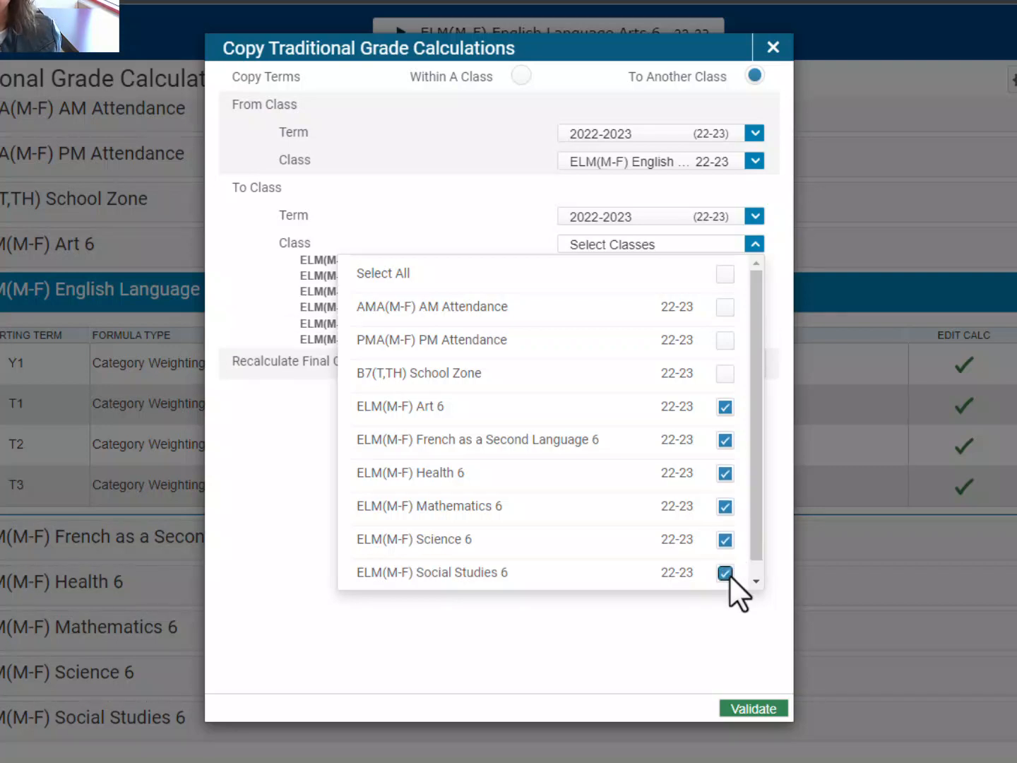
click(735, 598)
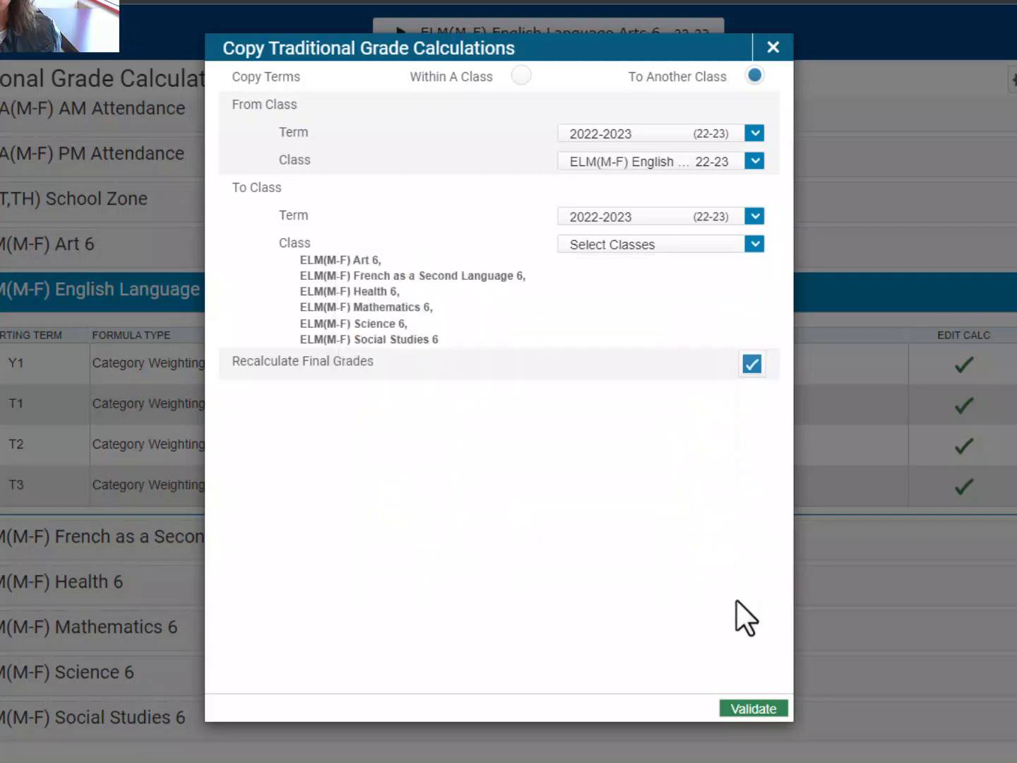
click(757, 710)
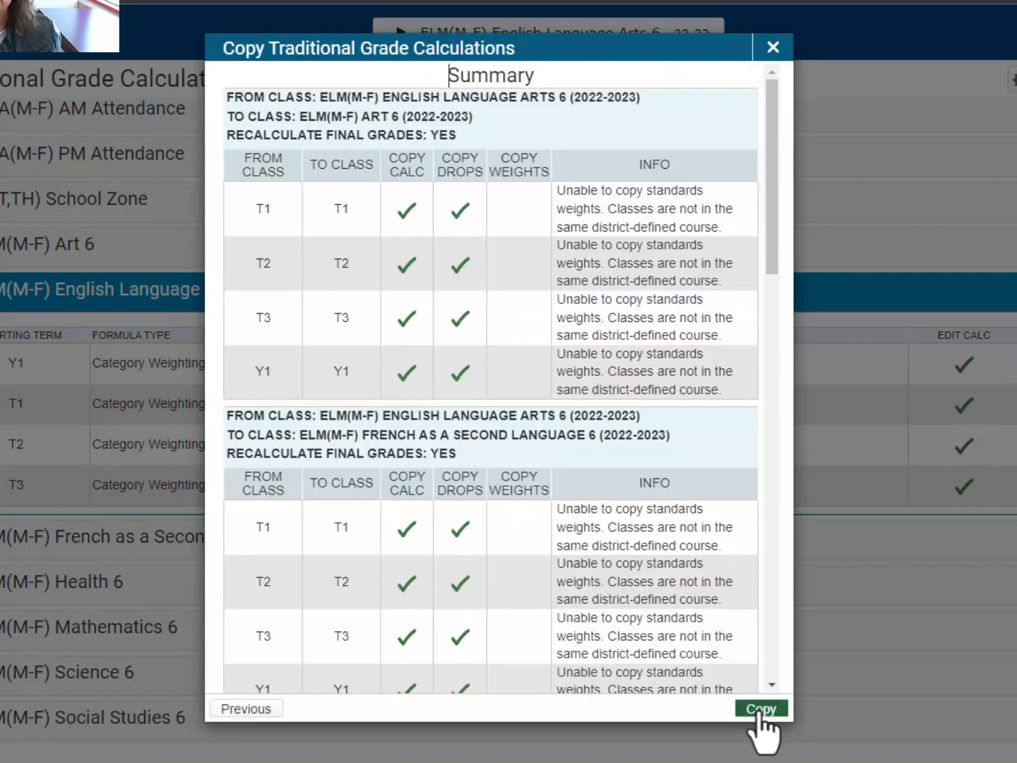
click(759, 710)
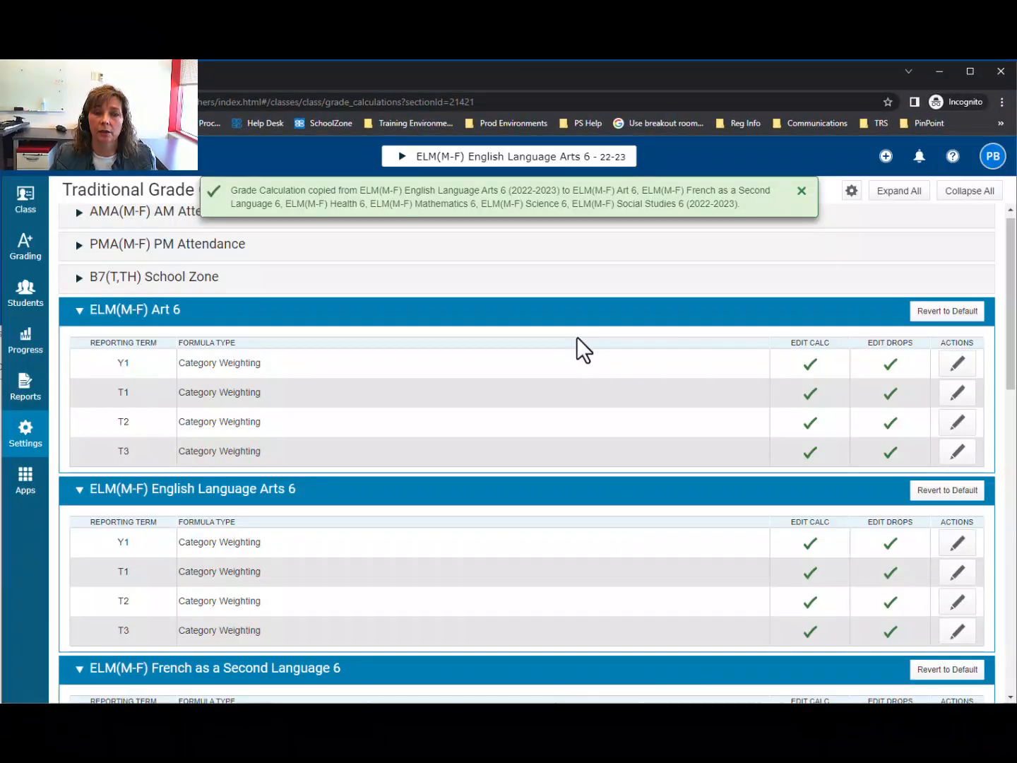
- Check the copied grade calculations of the other classes, including the T3 formula for Health 6 and the T2 formula for Mathematics 6
scroll(586, 407, down, 3)
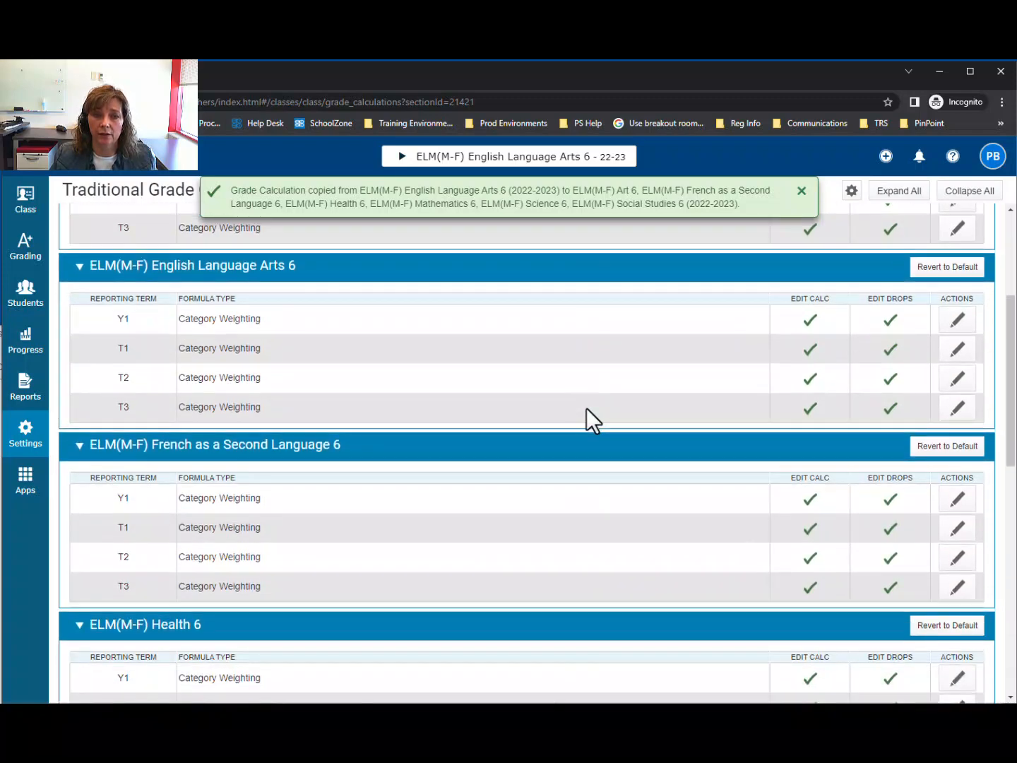
scroll(586, 408, down, 3)
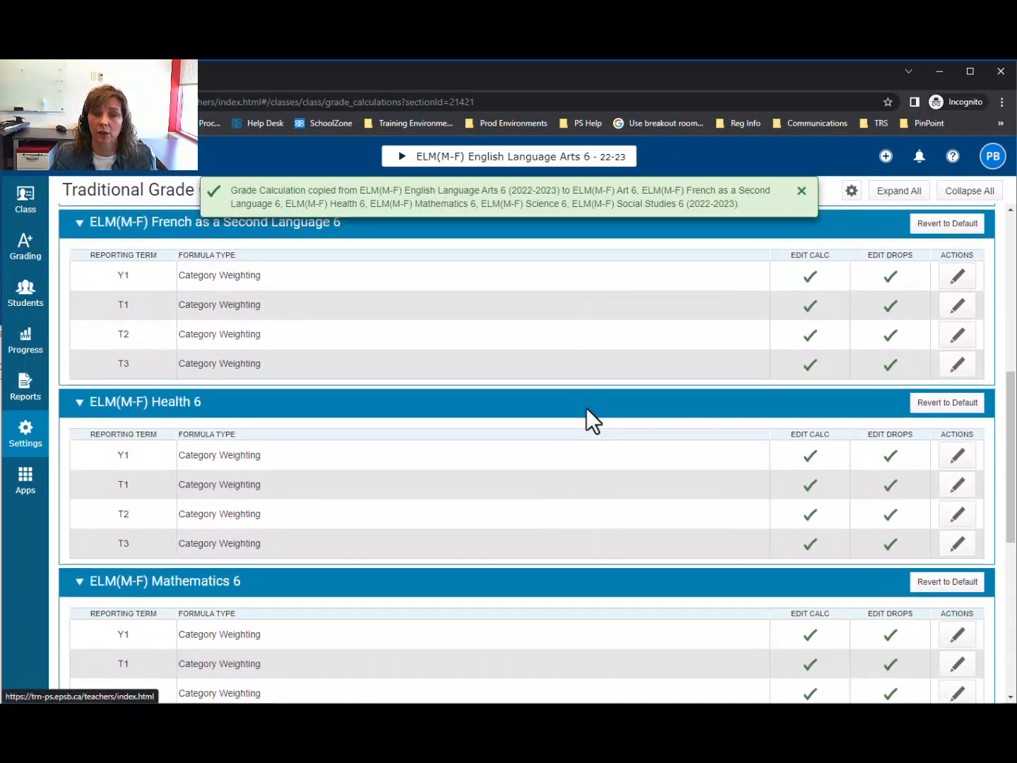
scroll(586, 408, down, 2)
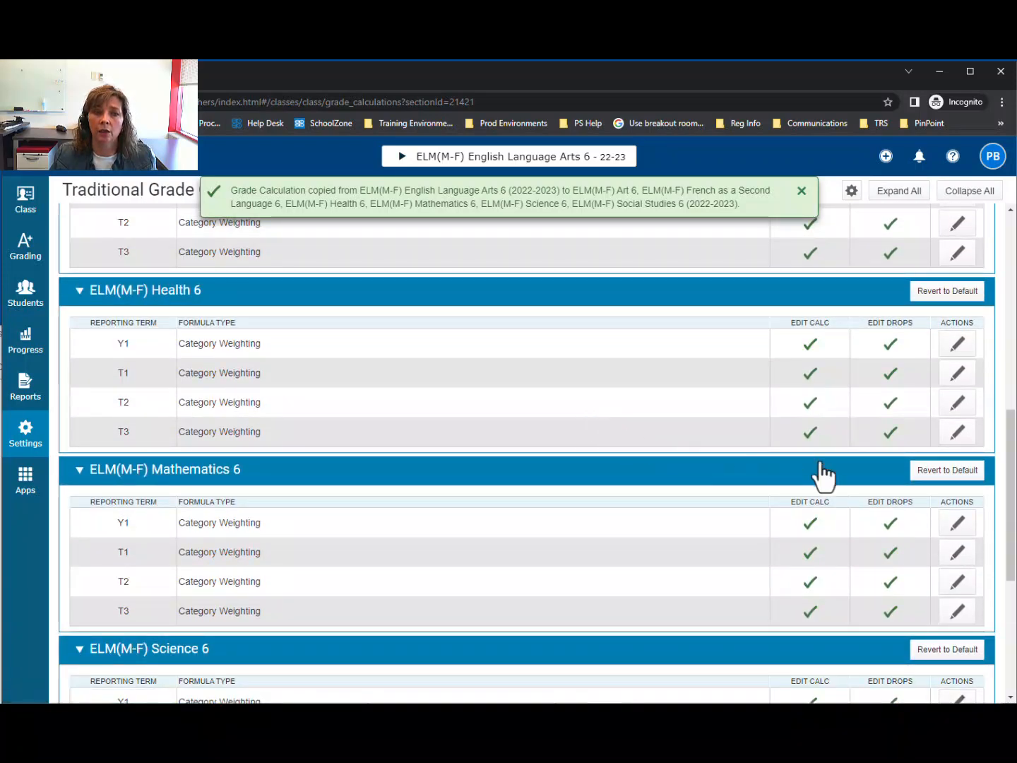
click(959, 434)
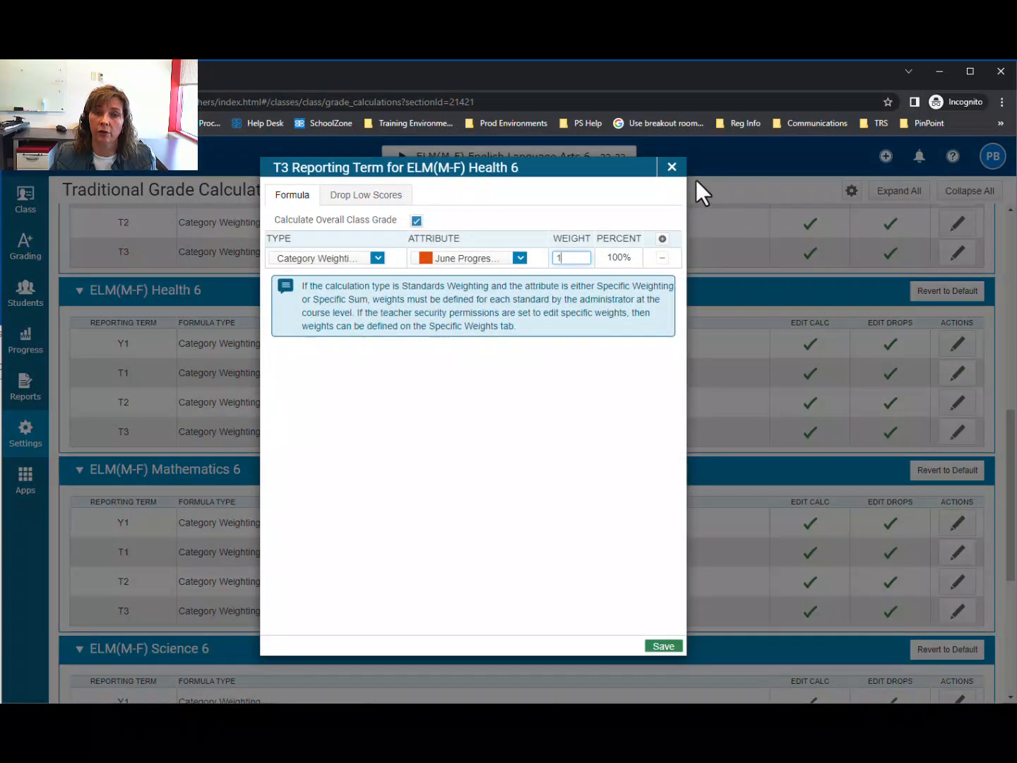
click(672, 169)
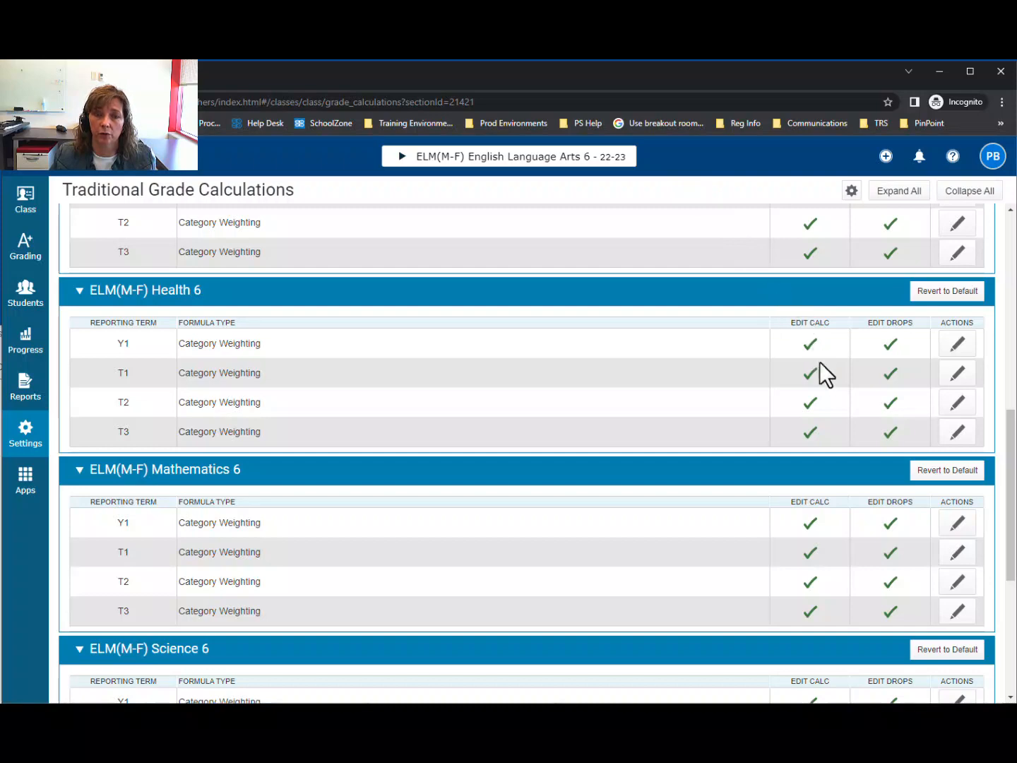
click(945, 581)
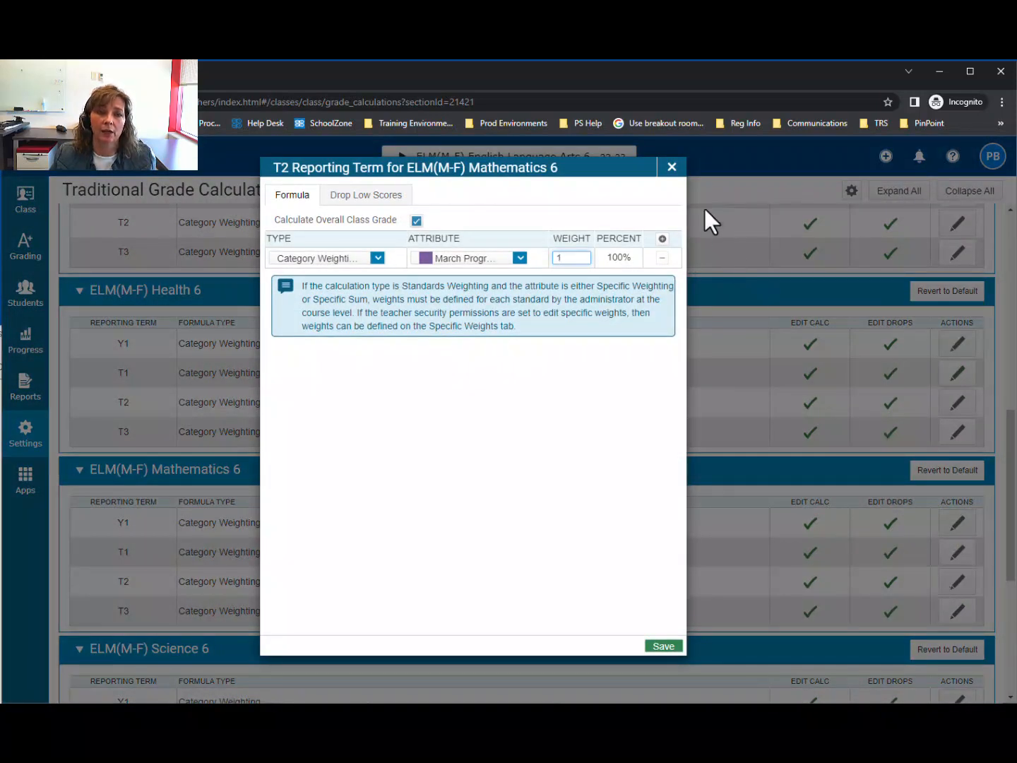
click(673, 169)
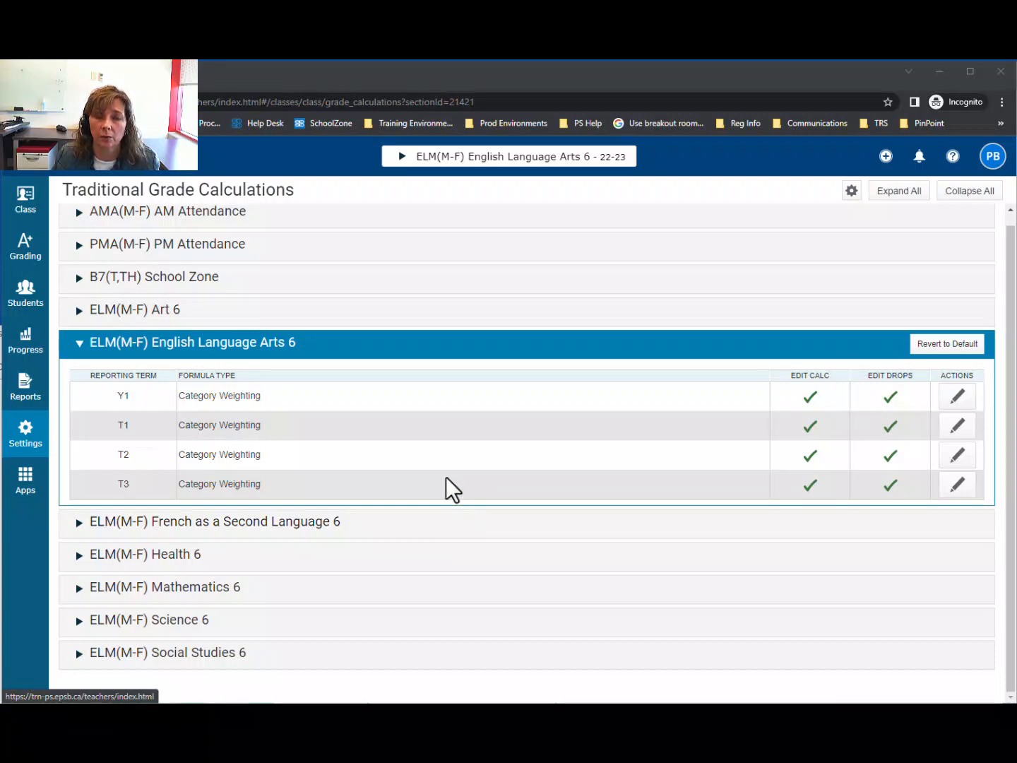
- In the English Language Arts 6 scoresheet, enter the code IEA as the T1 course grade for the student whose progress report mark is IEA
click(27, 262)
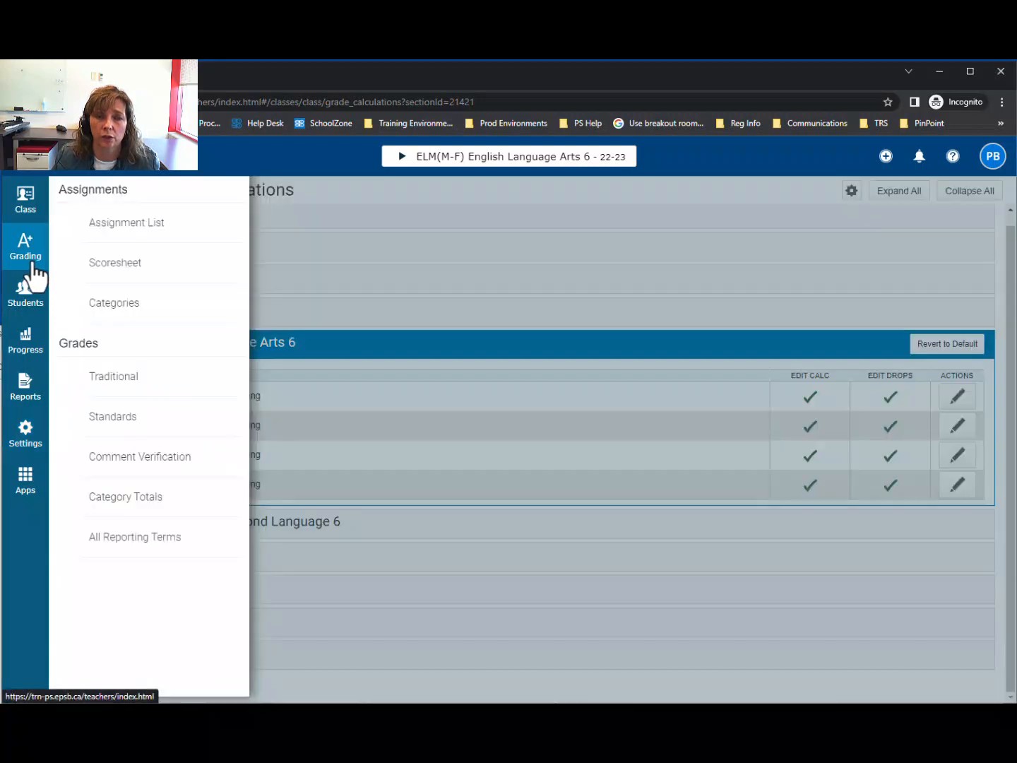
click(130, 274)
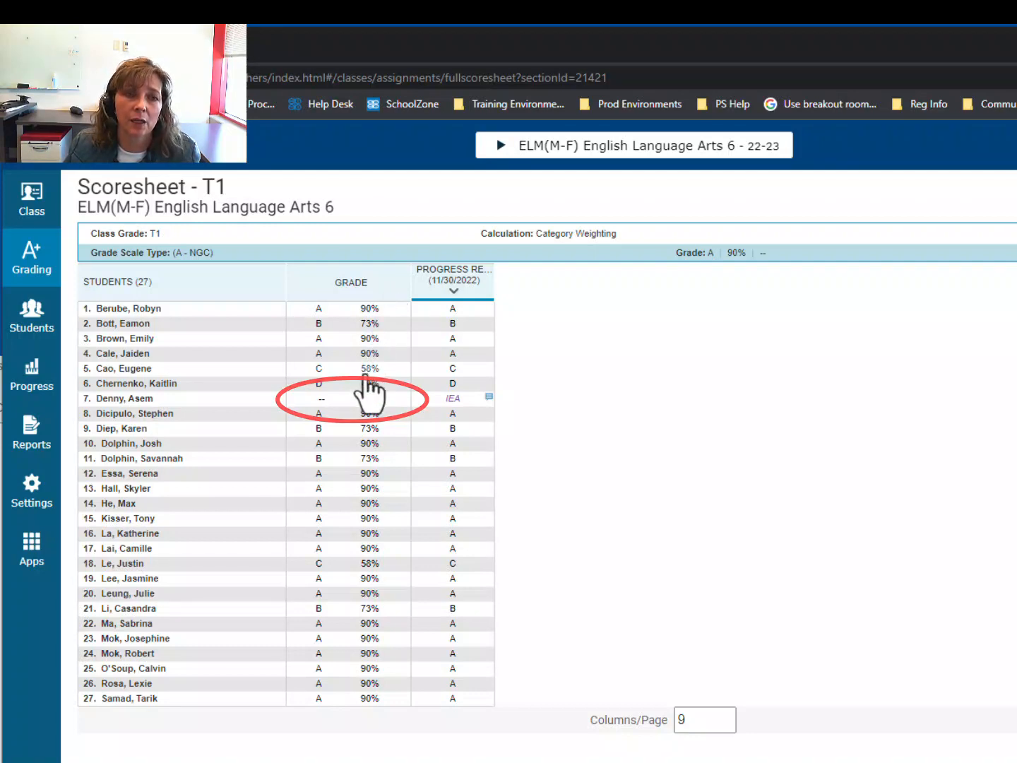
click(349, 400)
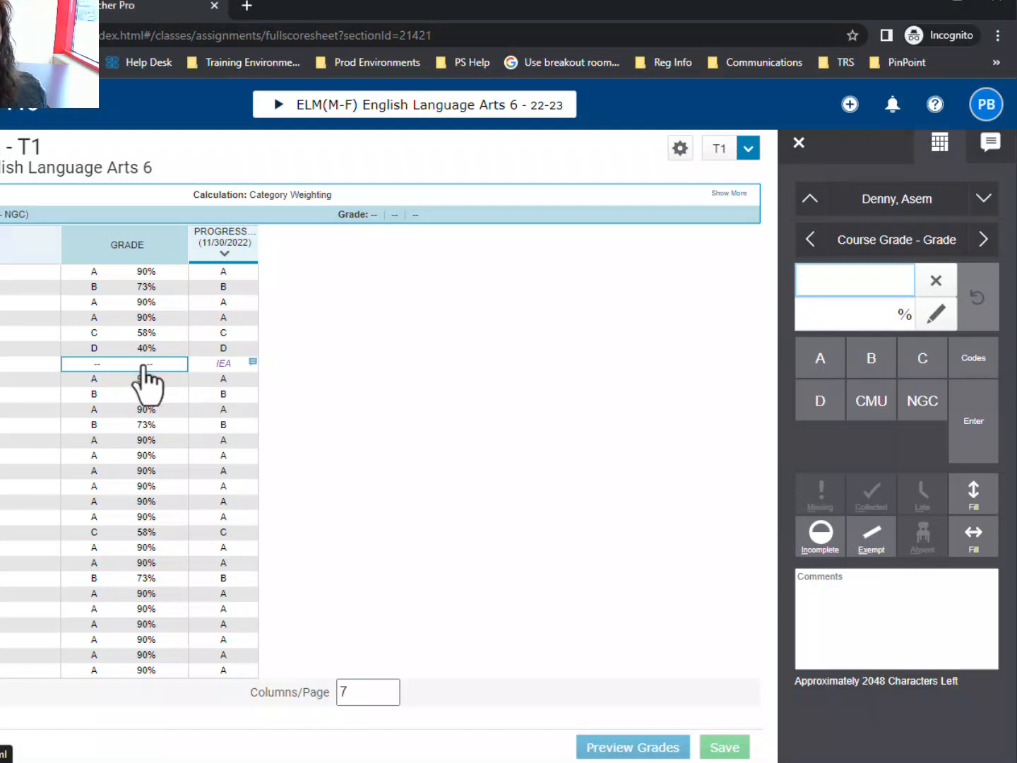
click(972, 368)
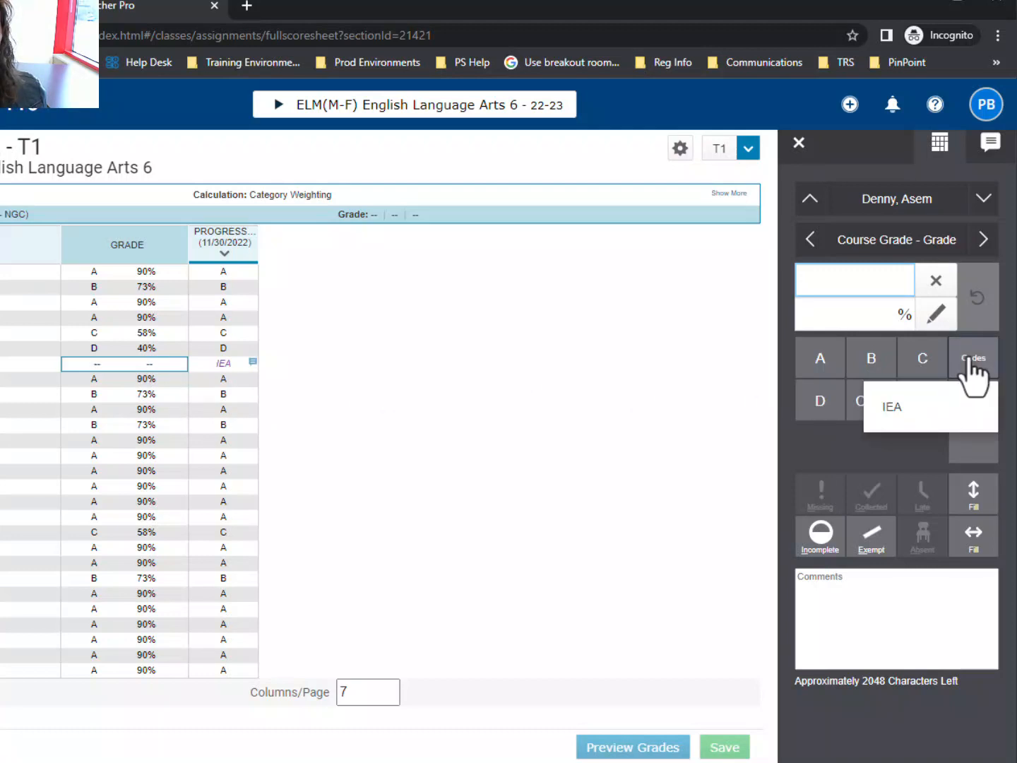
click(919, 418)
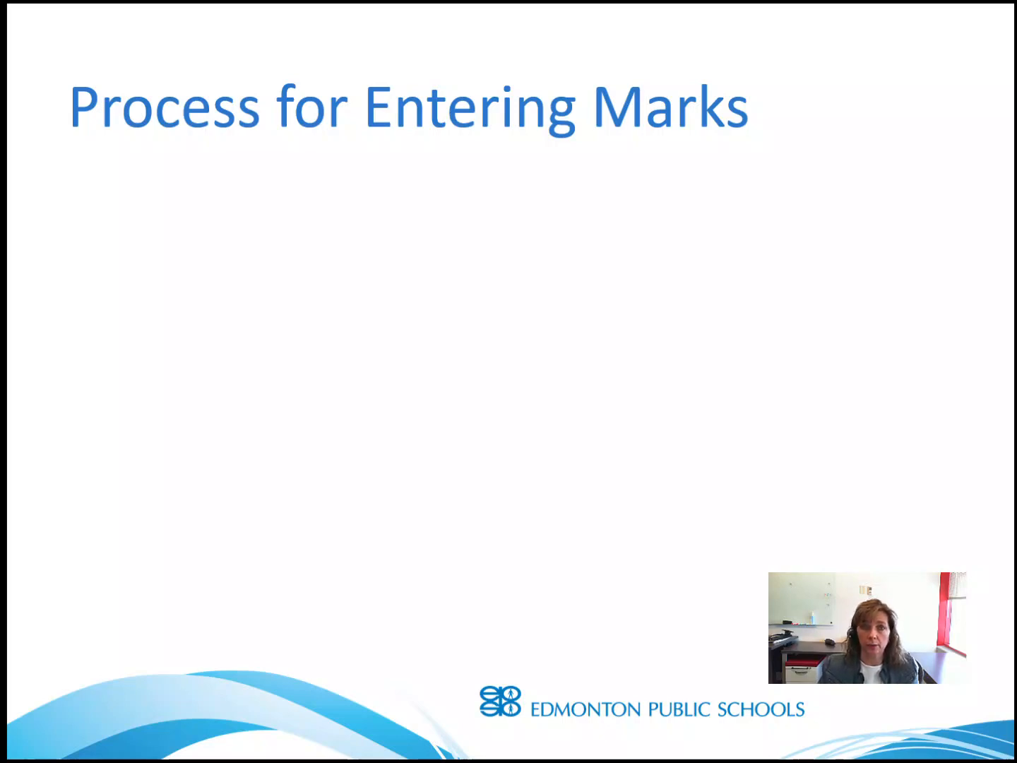
key(Right)
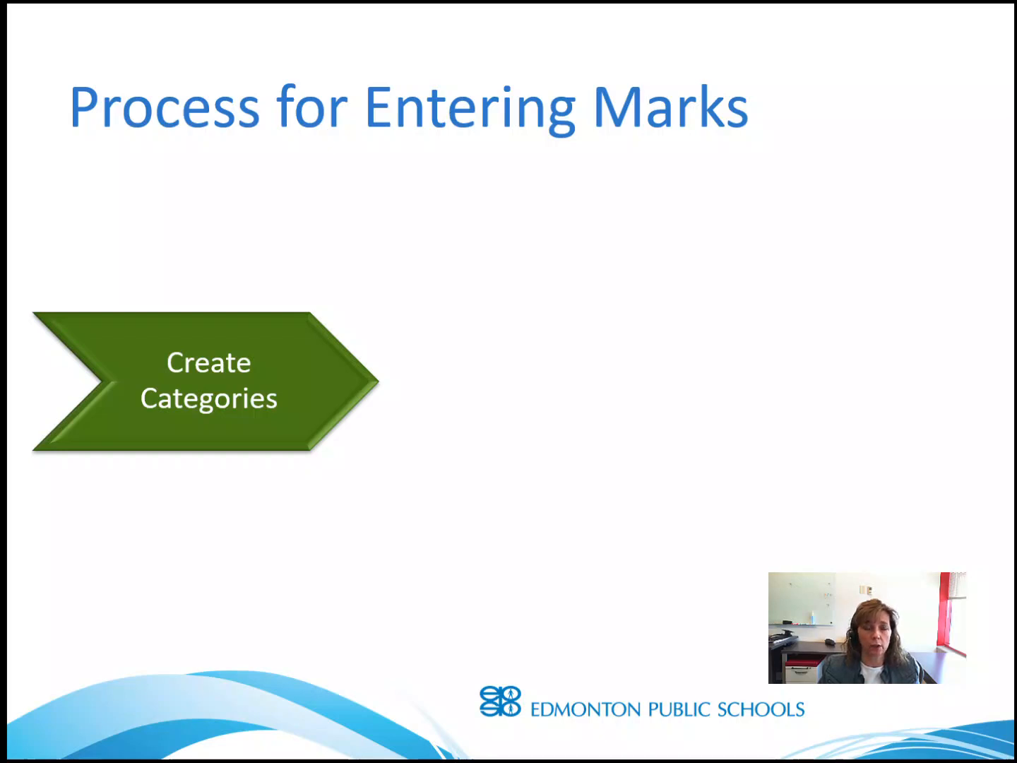
key(Right)
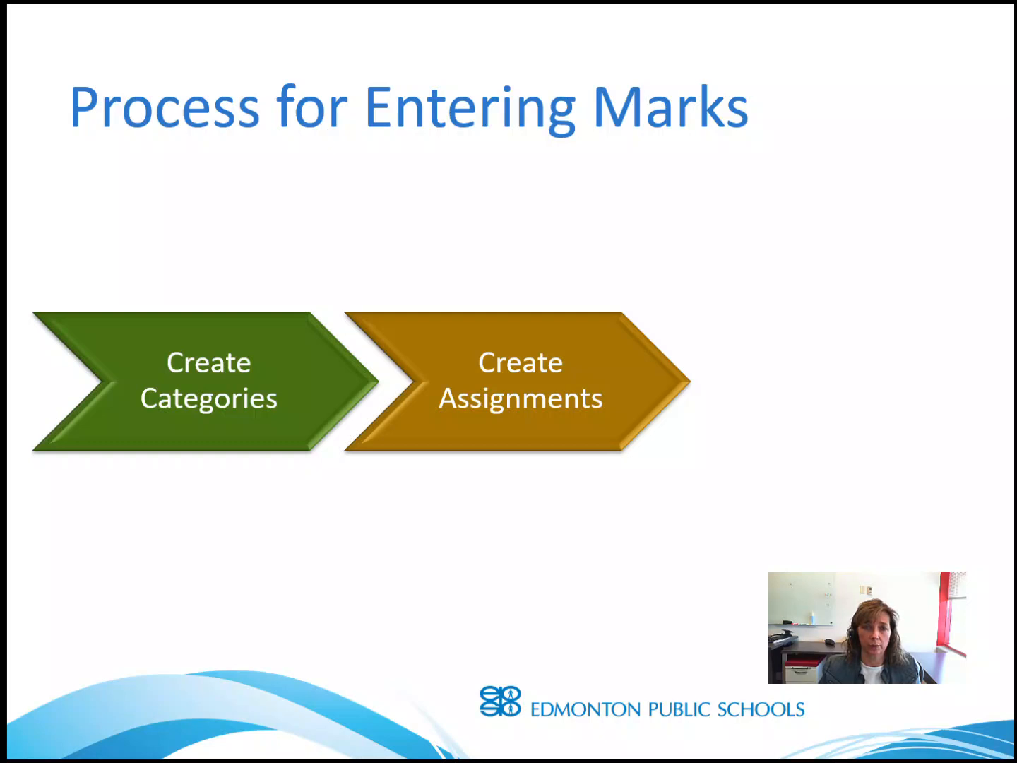
key(Right)
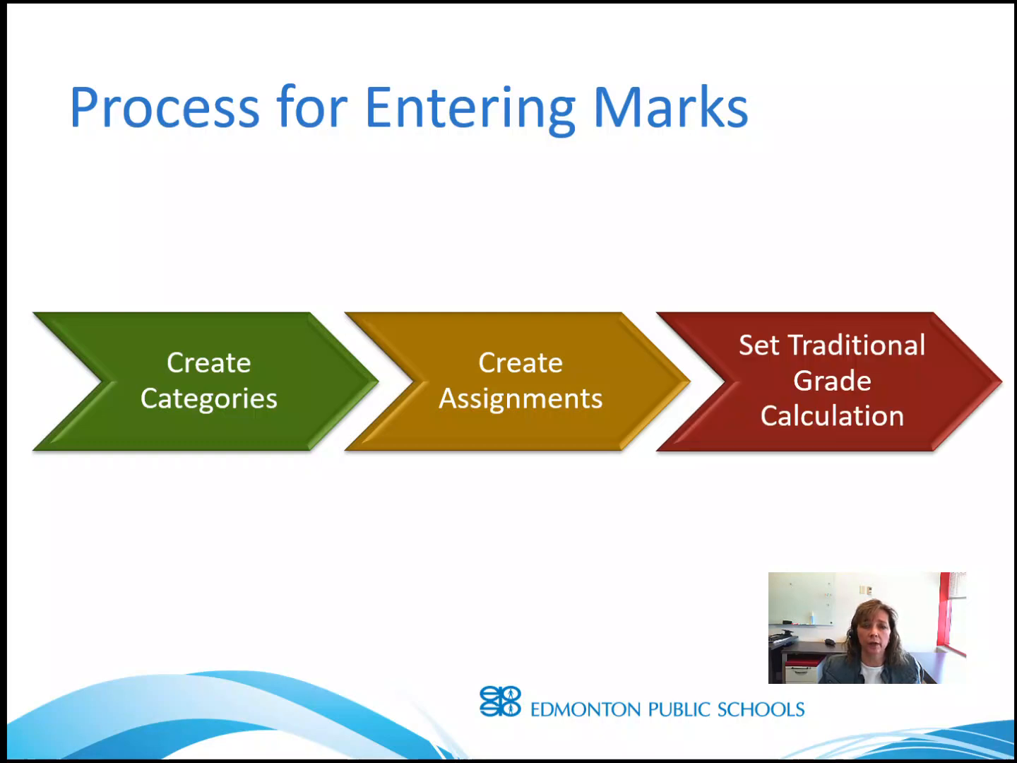